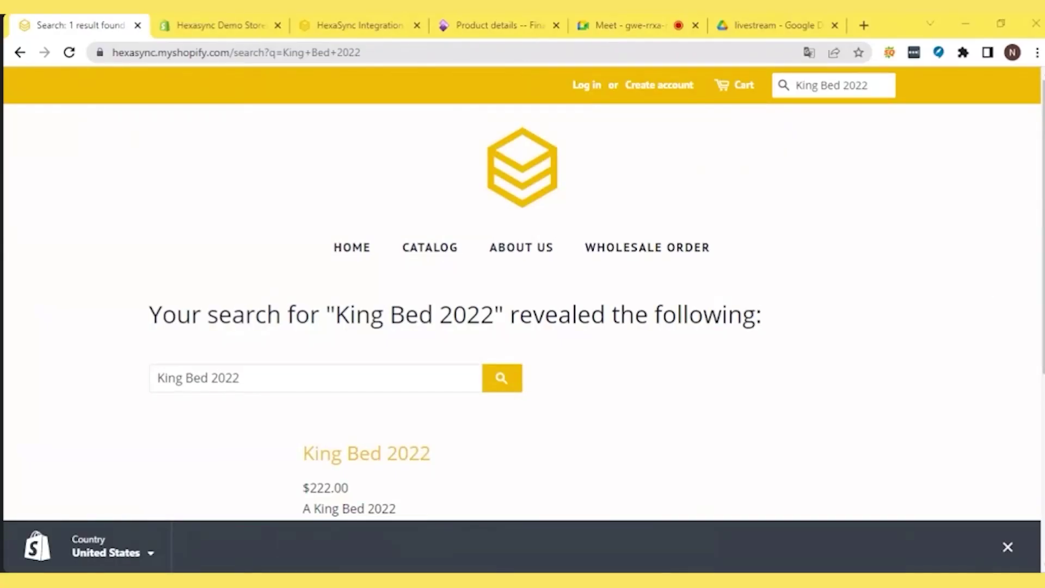
# - Open the King Bed 2022 product page ($222.00) from the search results
pyautogui.scroll(-3, 359, 310)
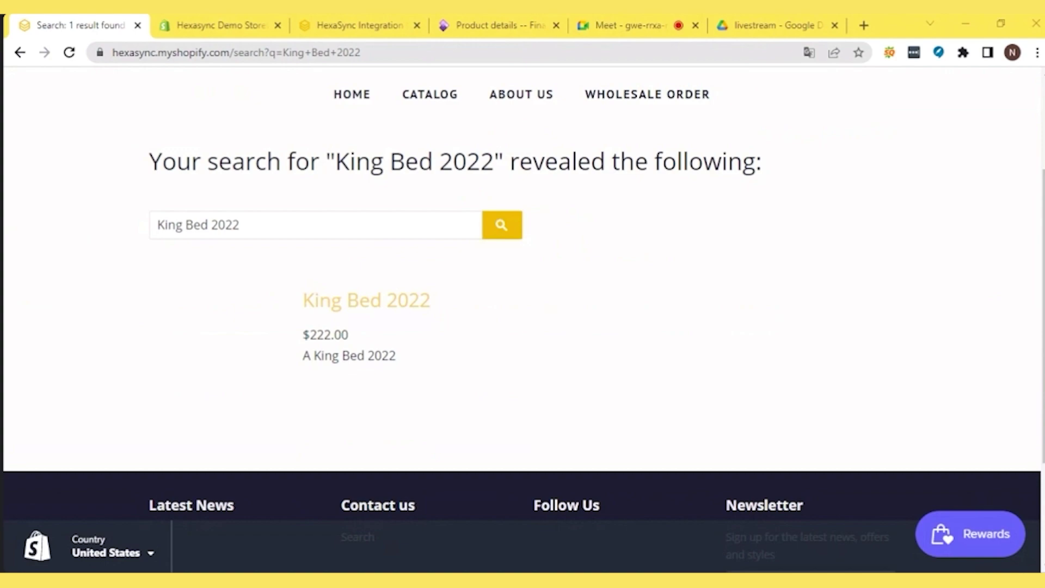
pyautogui.click(357, 308)
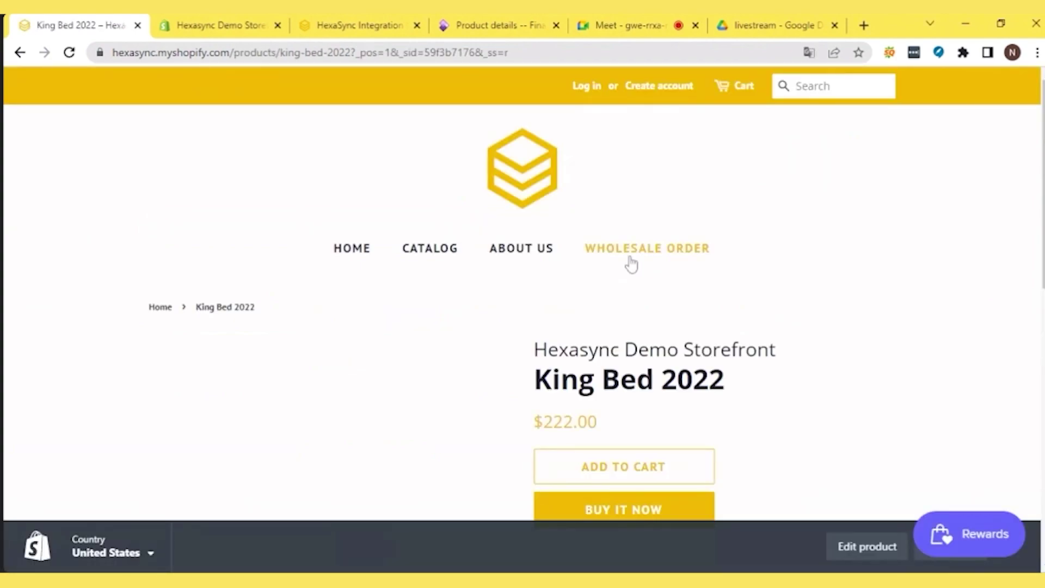
pyautogui.scroll(-3, 632, 266)
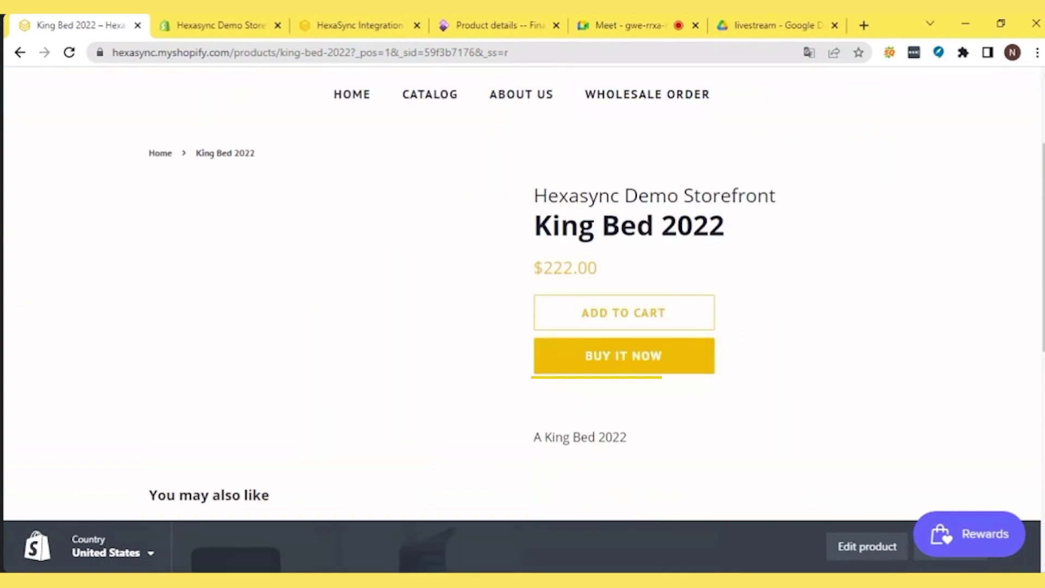
pyautogui.click(630, 365)
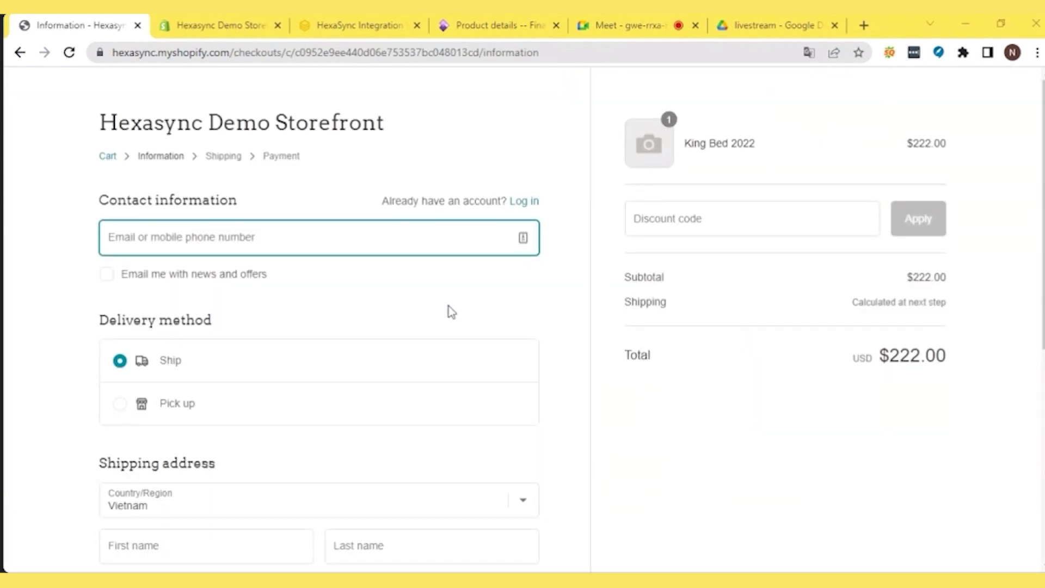
pyautogui.scroll(-2, 250, 281)
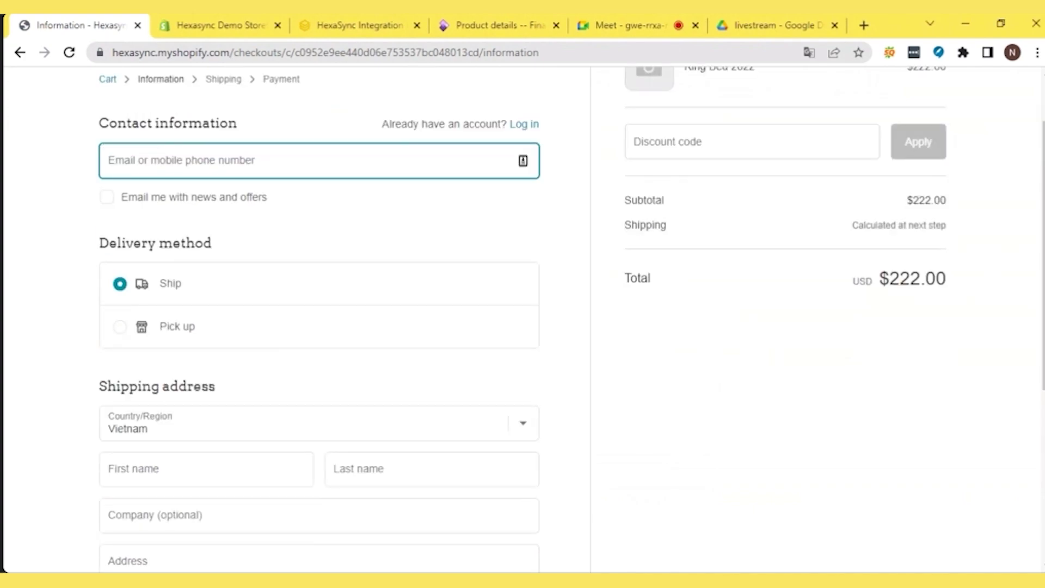
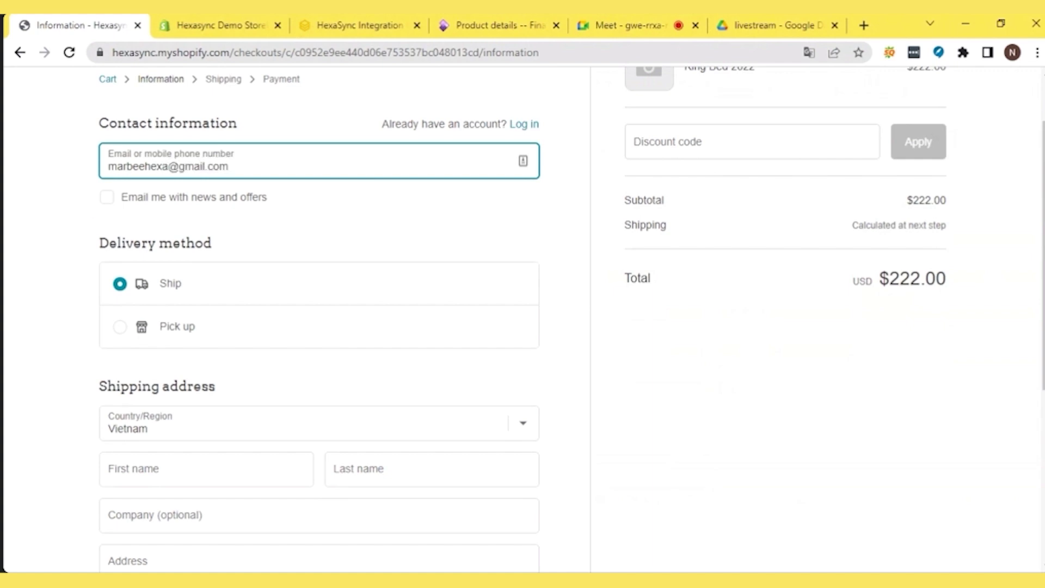
pyautogui.moveTo(95, 253); pyautogui.dragTo(213, 250)
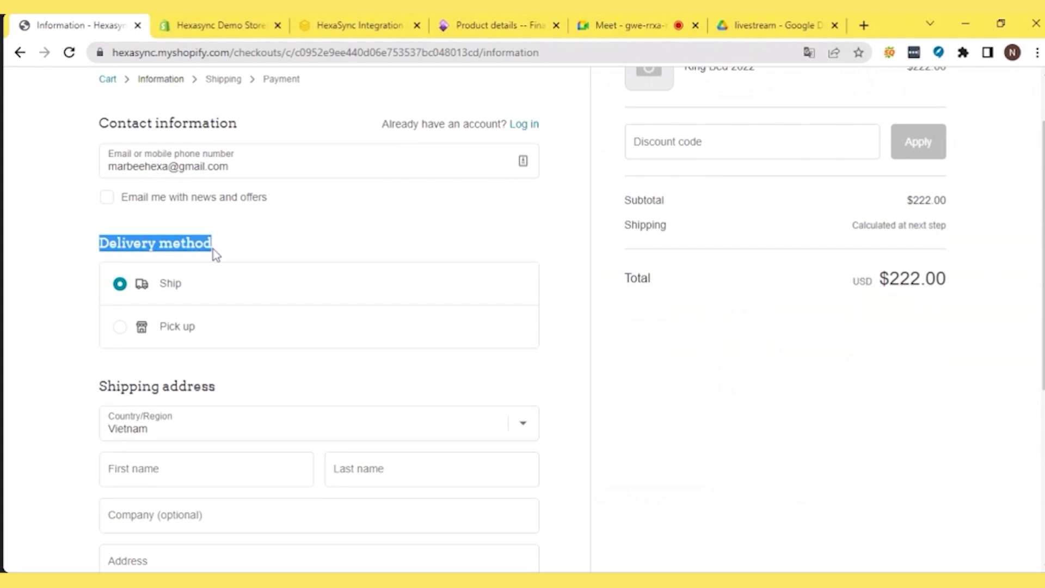
pyautogui.scroll(-3, 75, 286)
pyautogui.click(175, 281)
pyautogui.click(219, 297)
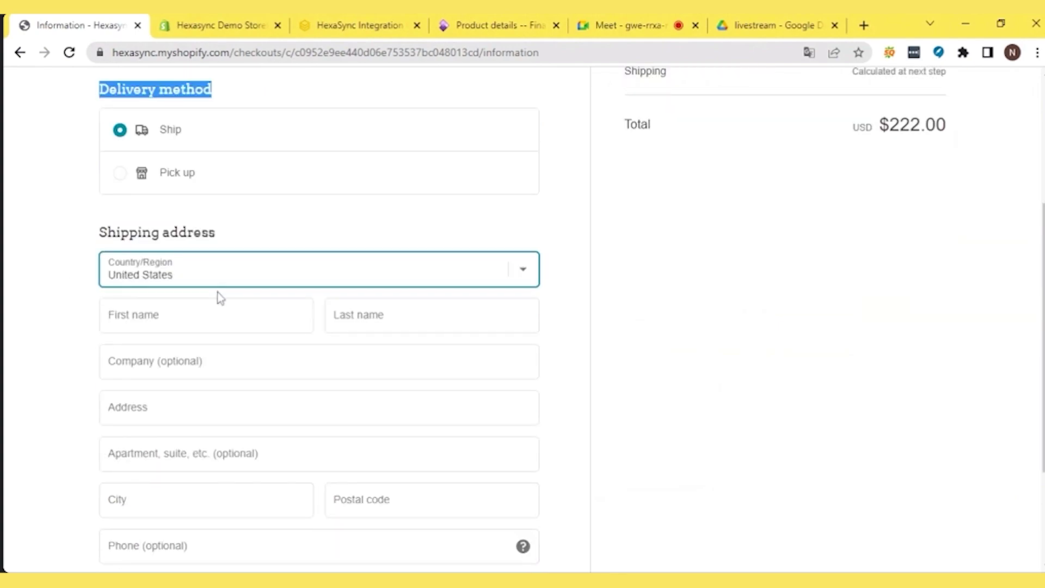
pyautogui.click(221, 314)
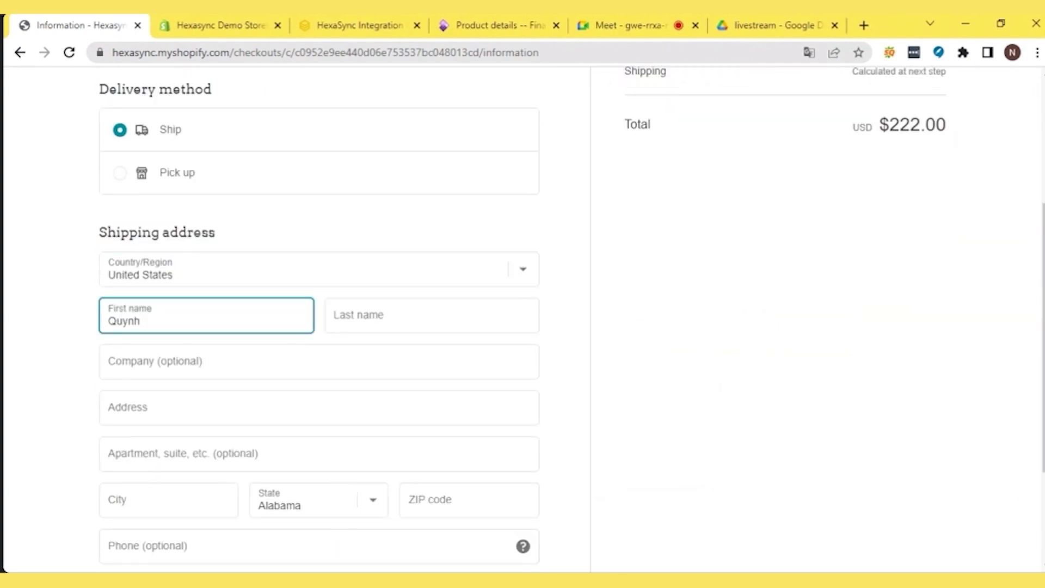
pyautogui.press('Tab')
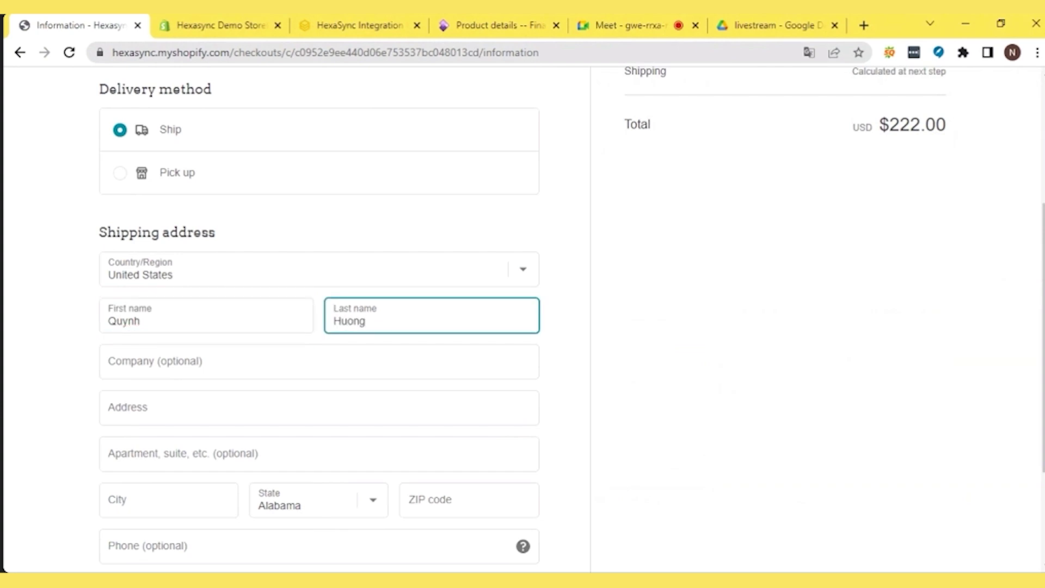
pyautogui.press('Tab')
pyautogui.write('Beehexa')
pyautogui.scroll(-2, 319, 315)
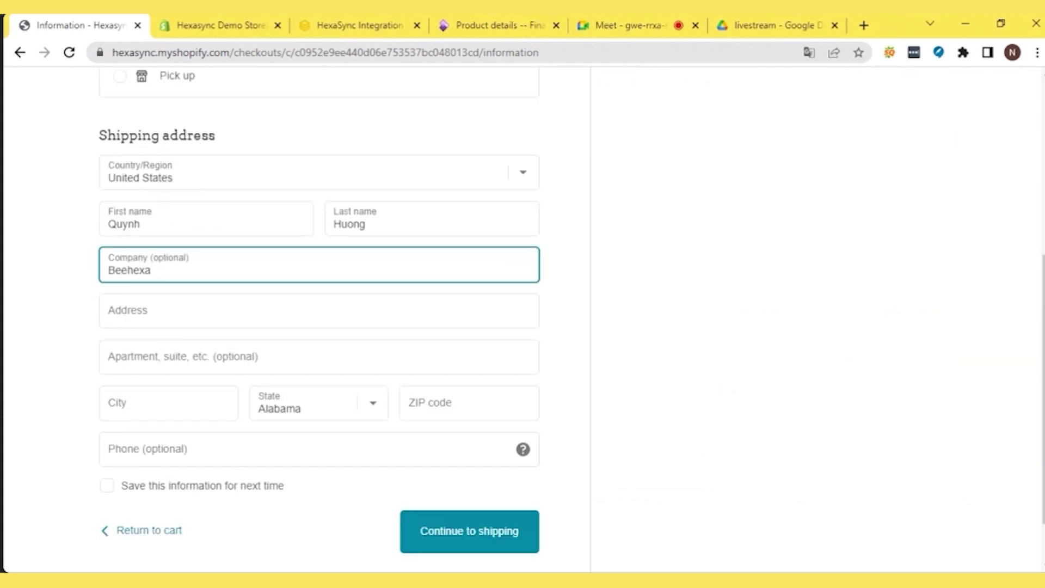
pyautogui.press('Tab')
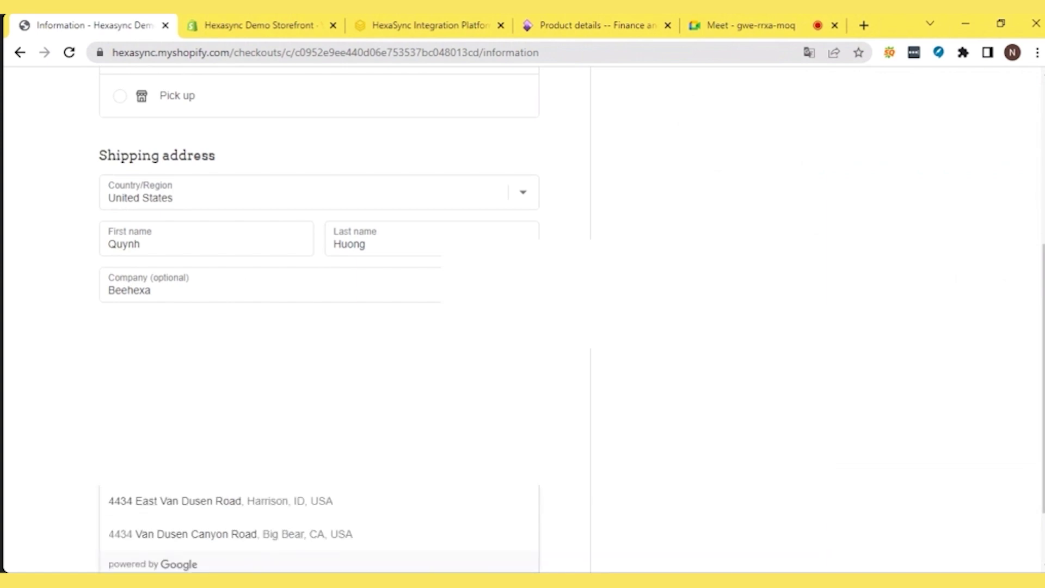
pyautogui.scroll(-2, 185, 430)
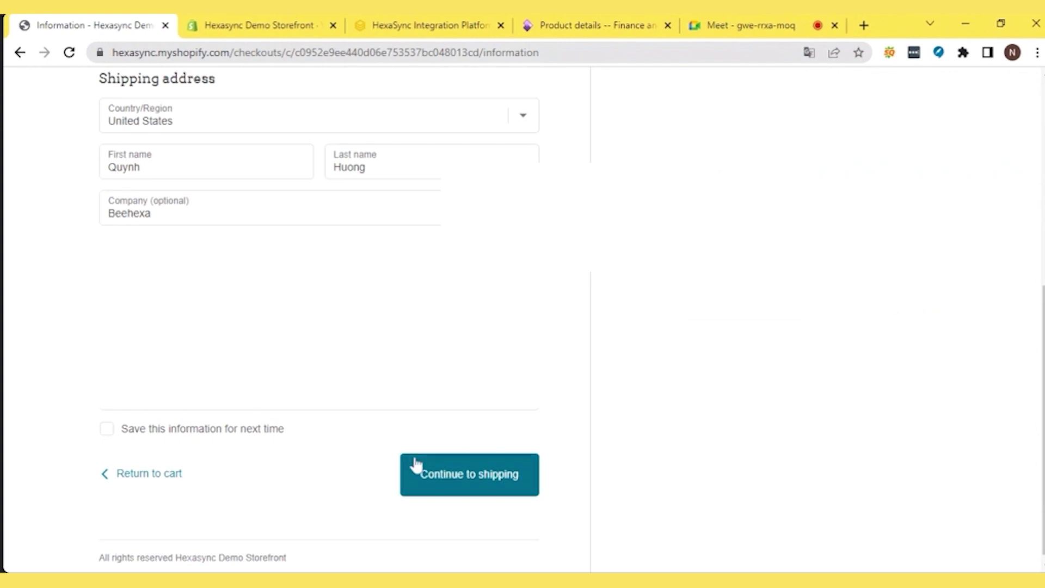
# - Complete the $232.00 order with $10 standard shipping and Cash on Delivery payment
pyautogui.click(457, 480)
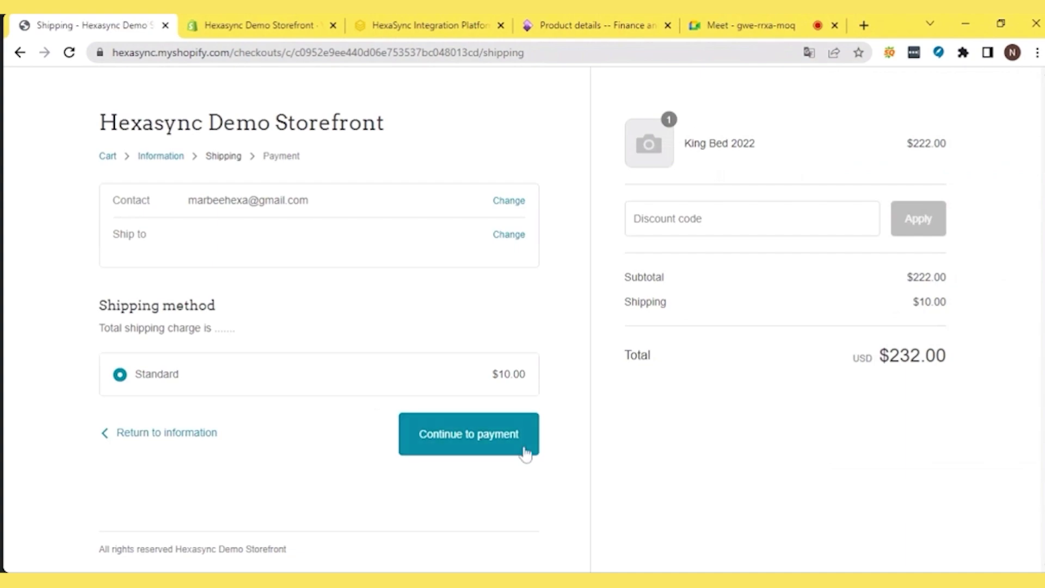
pyautogui.click(500, 437)
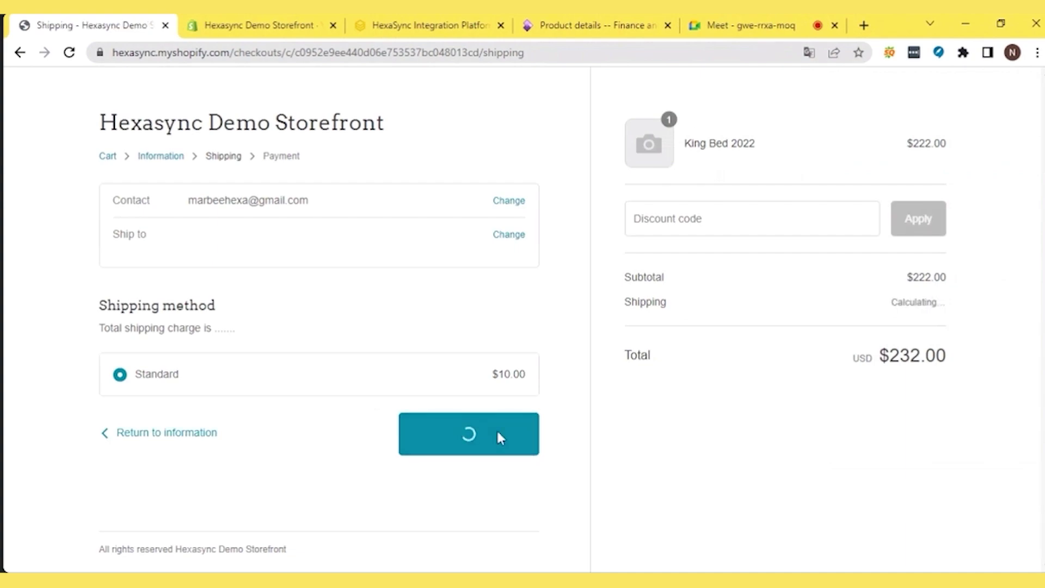
pyautogui.scroll(-3, 145, 401)
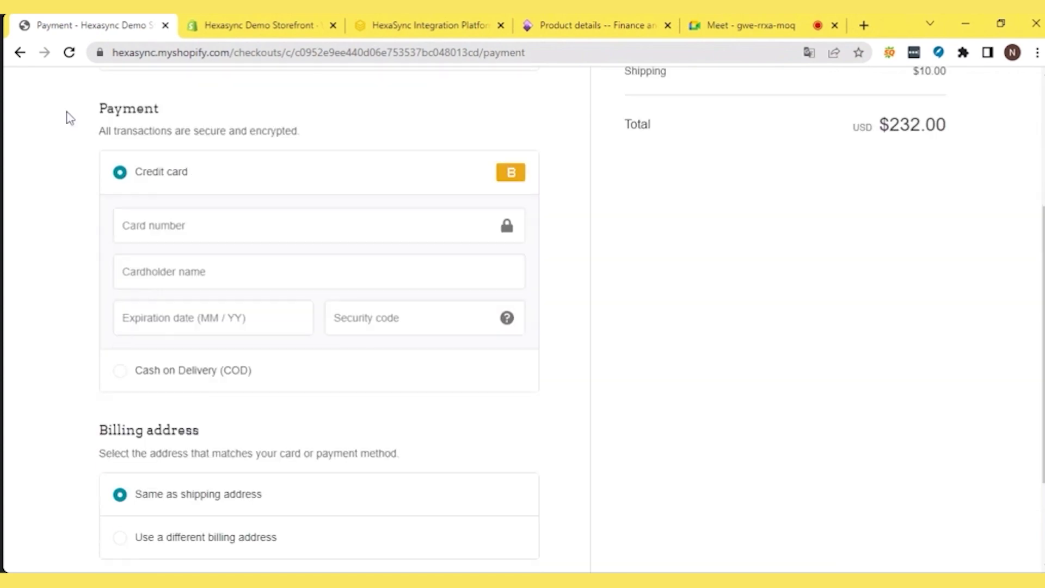
pyautogui.click(121, 370)
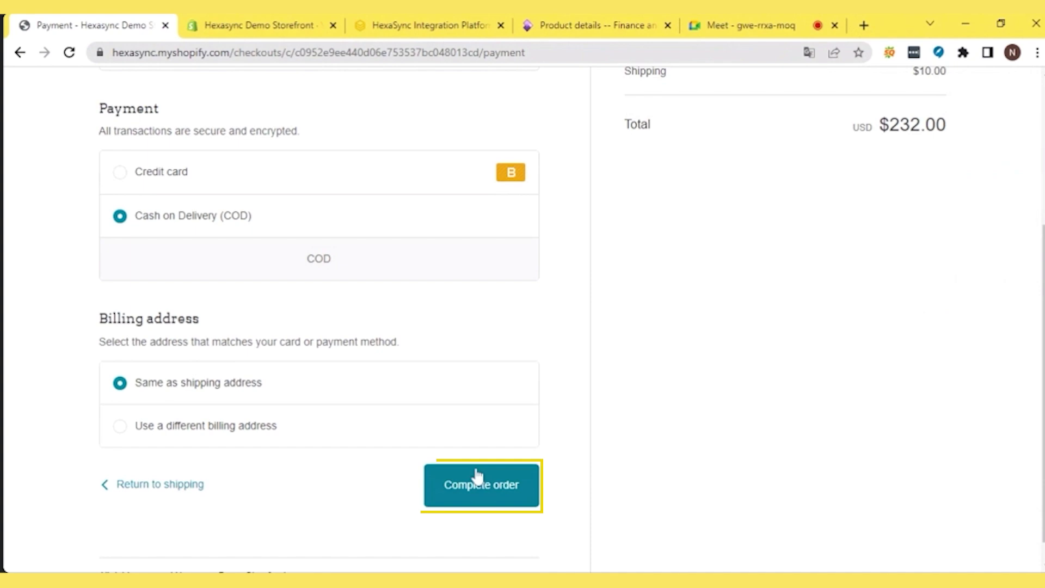
pyautogui.click(450, 483)
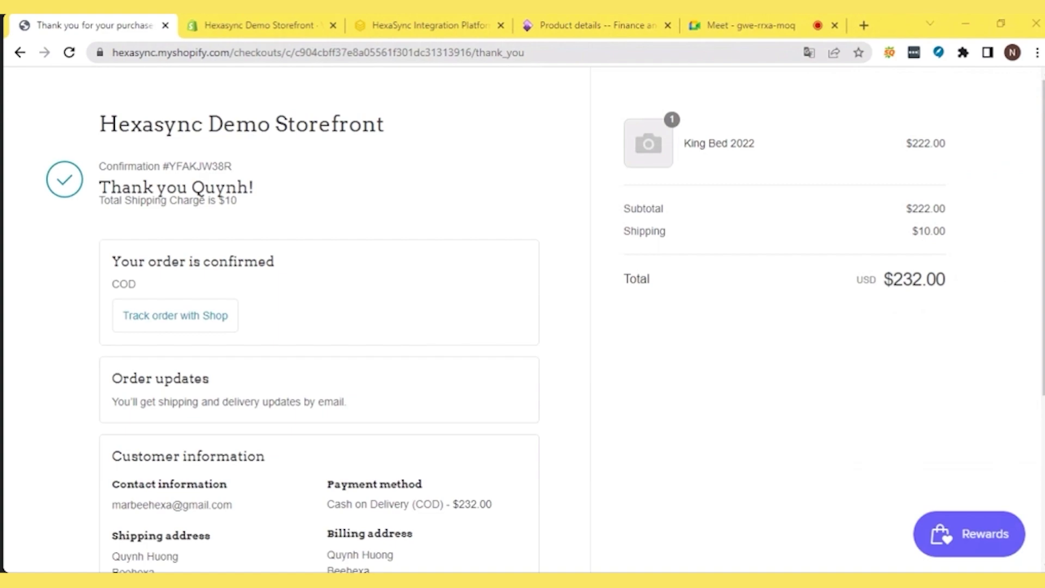
pyautogui.click(69, 53)
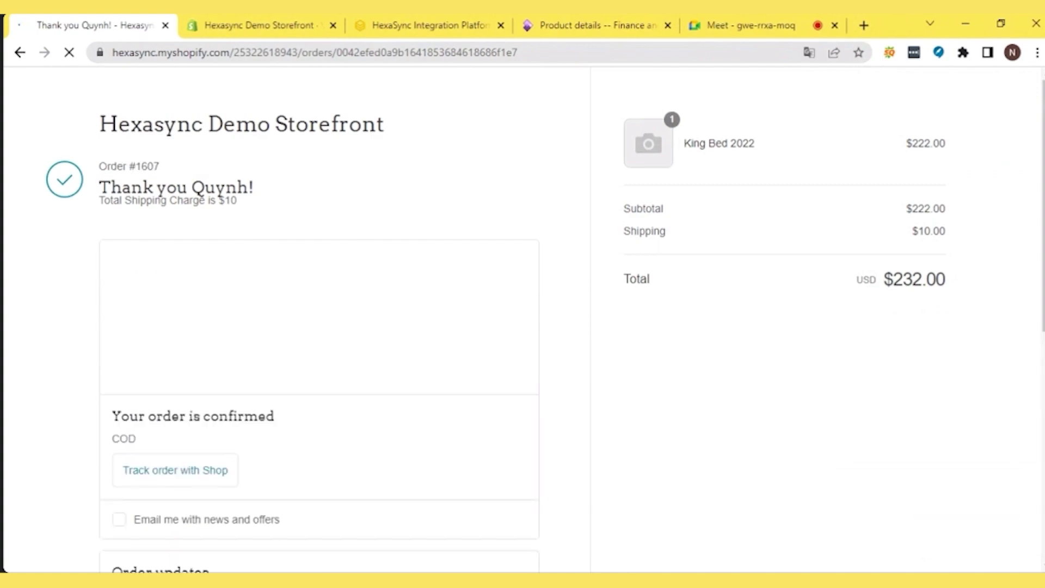
pyautogui.doubleClick(147, 166)
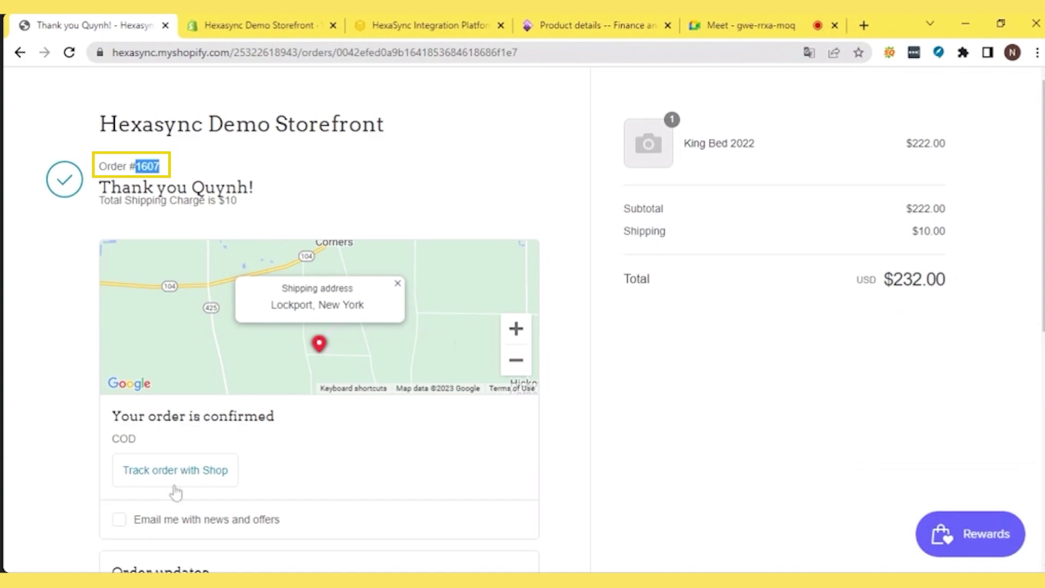
pyautogui.click(256, 582)
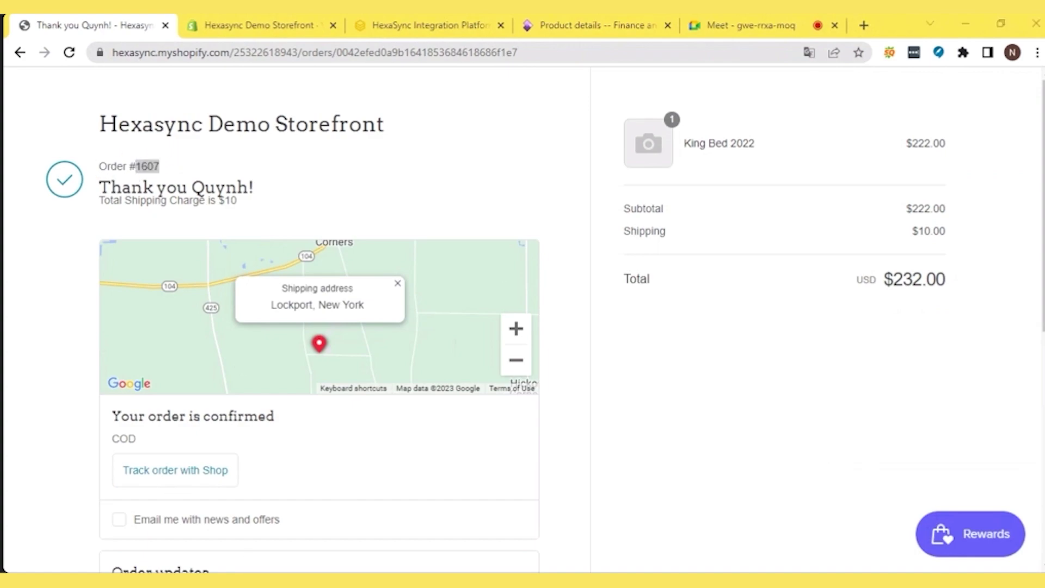
pyautogui.click(423, 23)
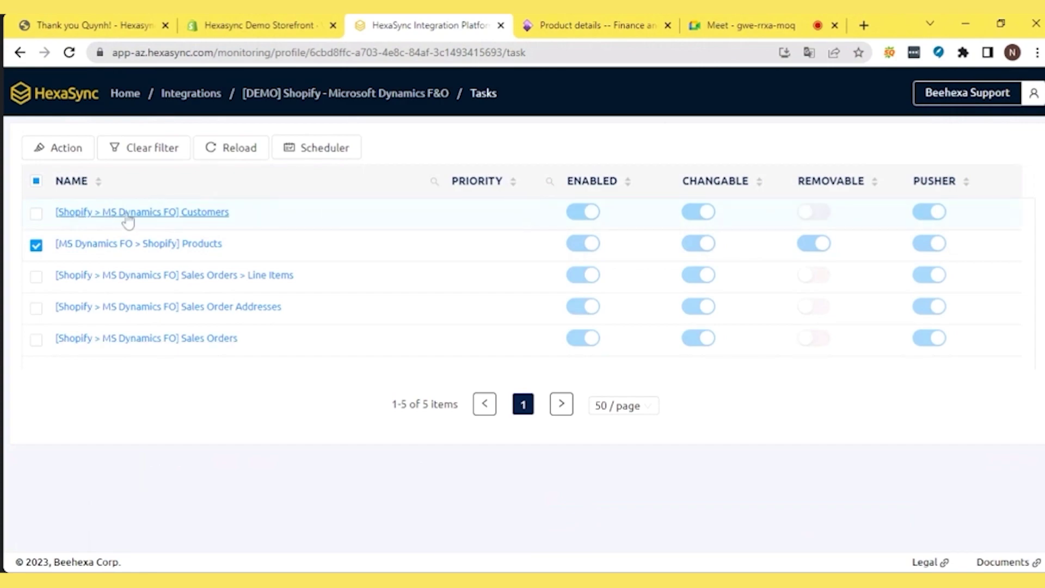
# - Open the Customers sync records and copy the customer's email from the Shopify confirmation
pyautogui.click(158, 215)
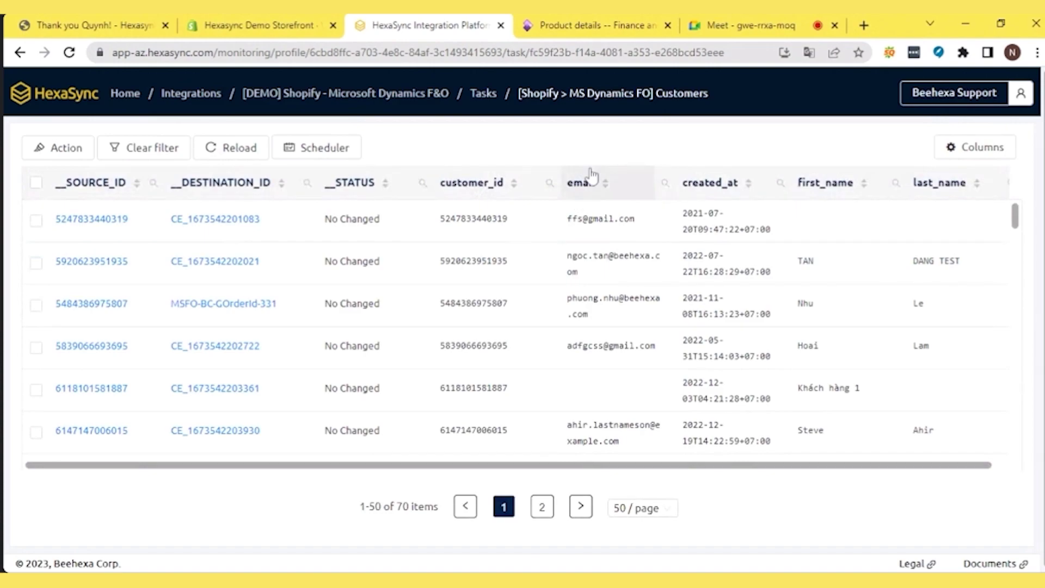
pyautogui.click(111, 27)
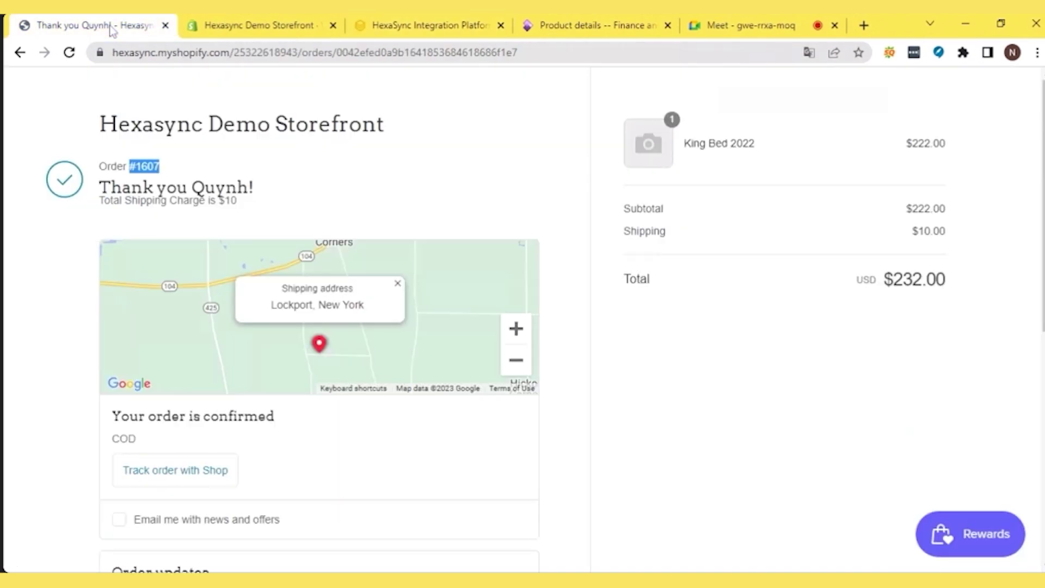
pyautogui.scroll(-4, 319, 327)
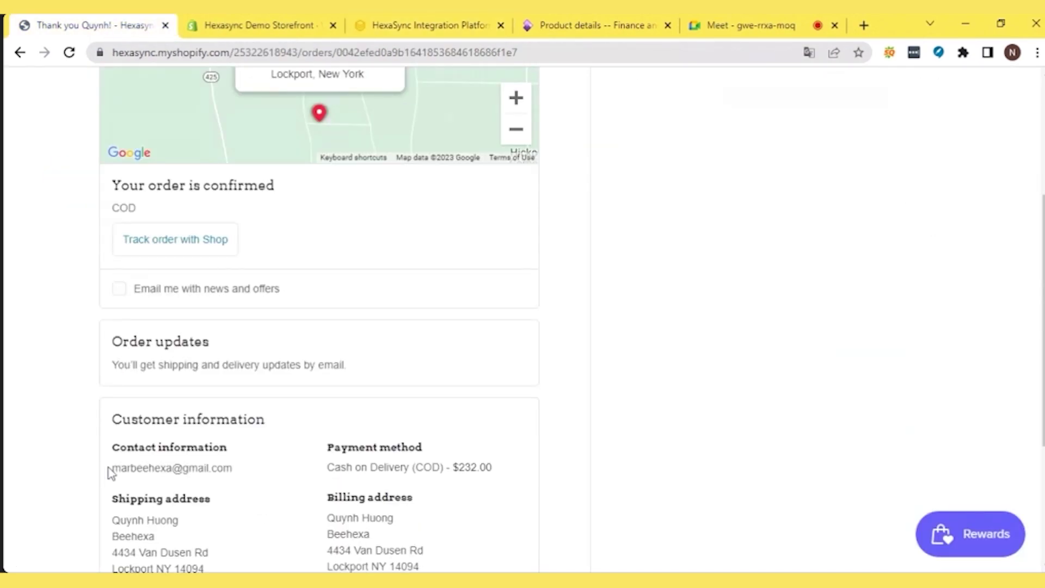
pyautogui.moveTo(110, 470); pyautogui.dragTo(247, 467)
pyautogui.hotkey('ctrl', 'c')
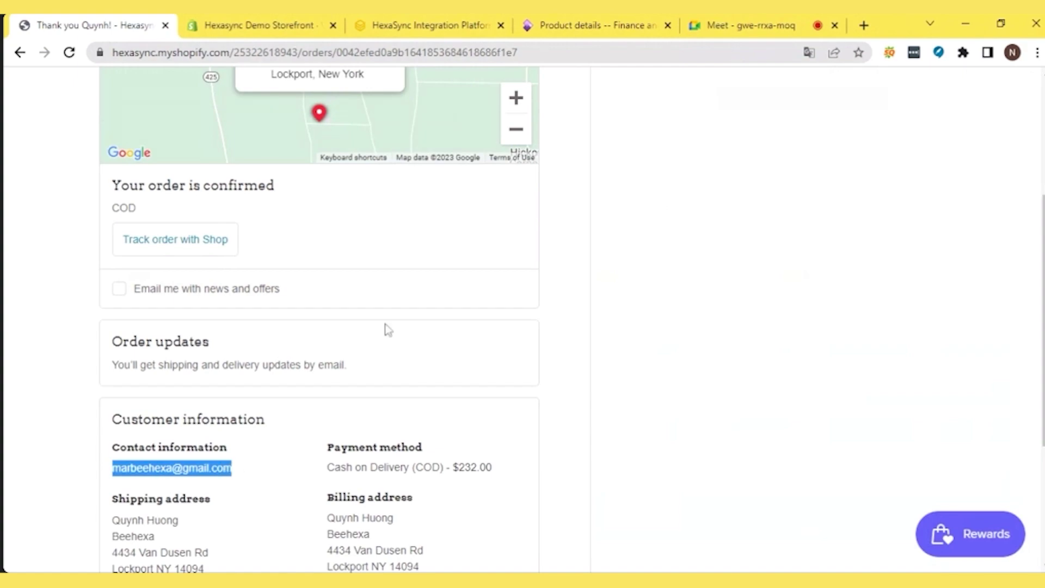
pyautogui.click(458, 24)
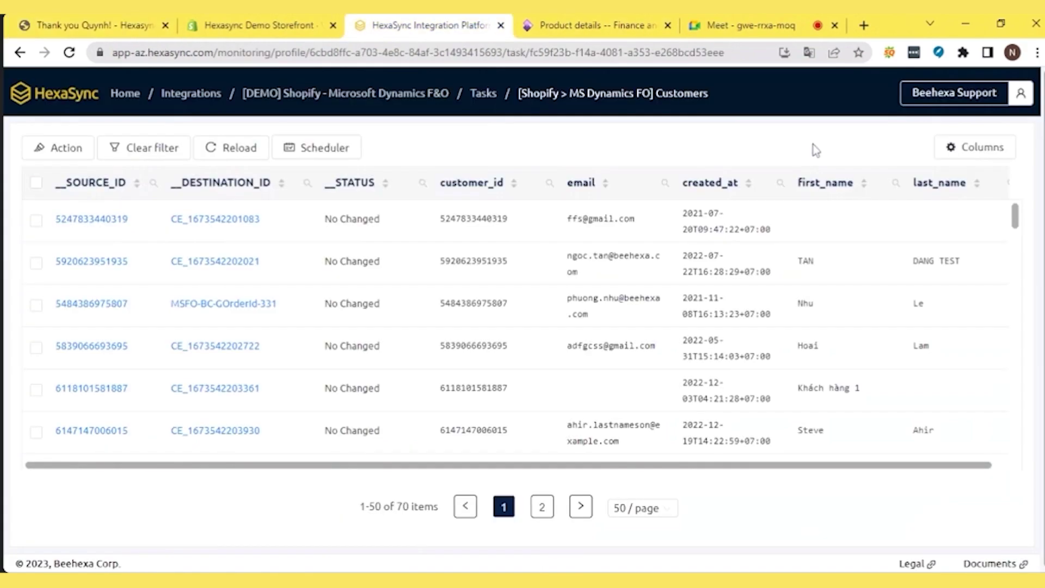
pyautogui.click(666, 182)
pyautogui.hotkey('ctrl', 'v')
pyautogui.click(568, 249)
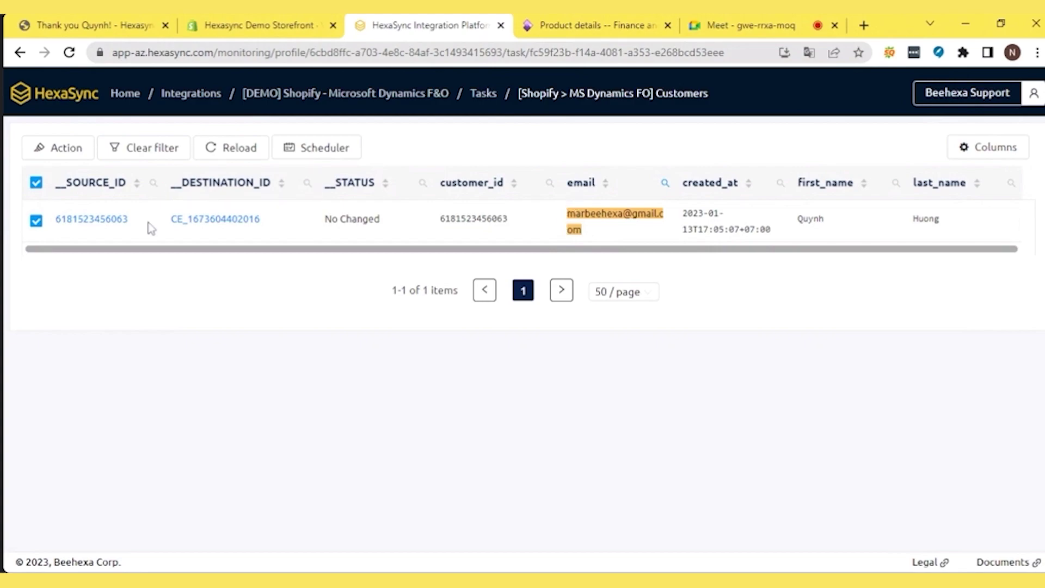
pyautogui.moveTo(171, 219); pyautogui.dragTo(280, 228)
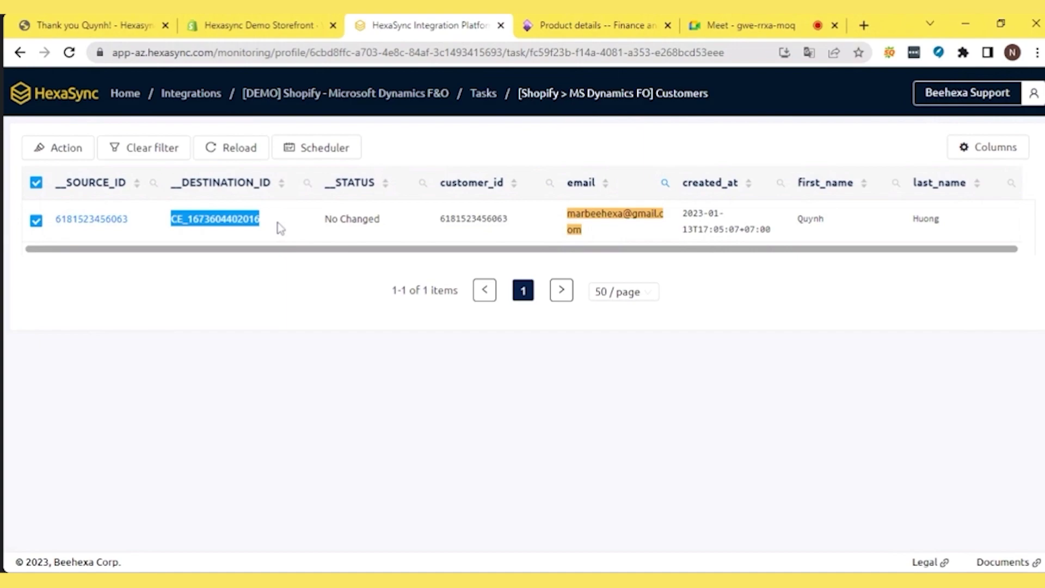
pyautogui.click(314, 287)
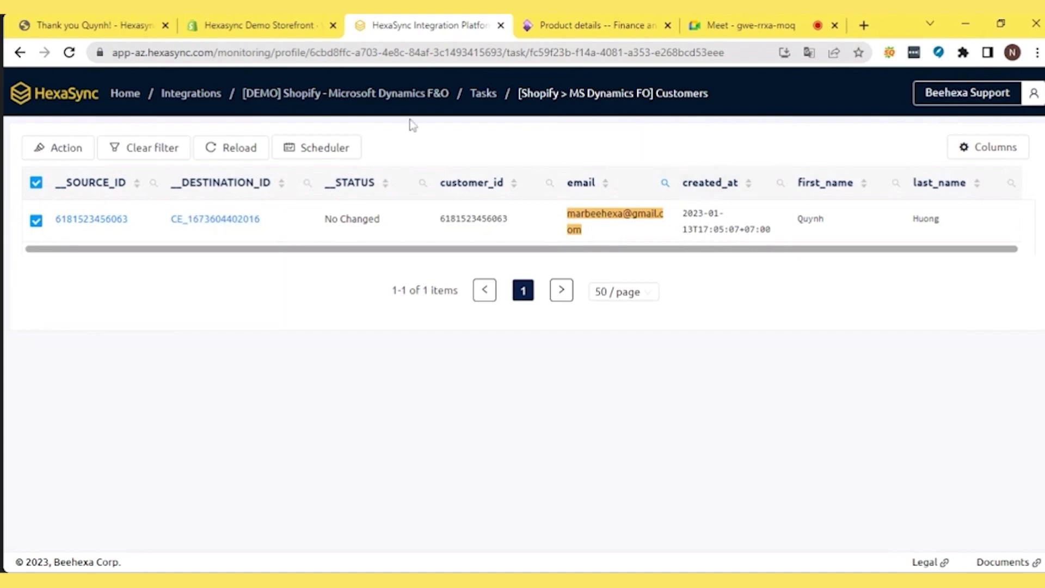
pyautogui.click(482, 98)
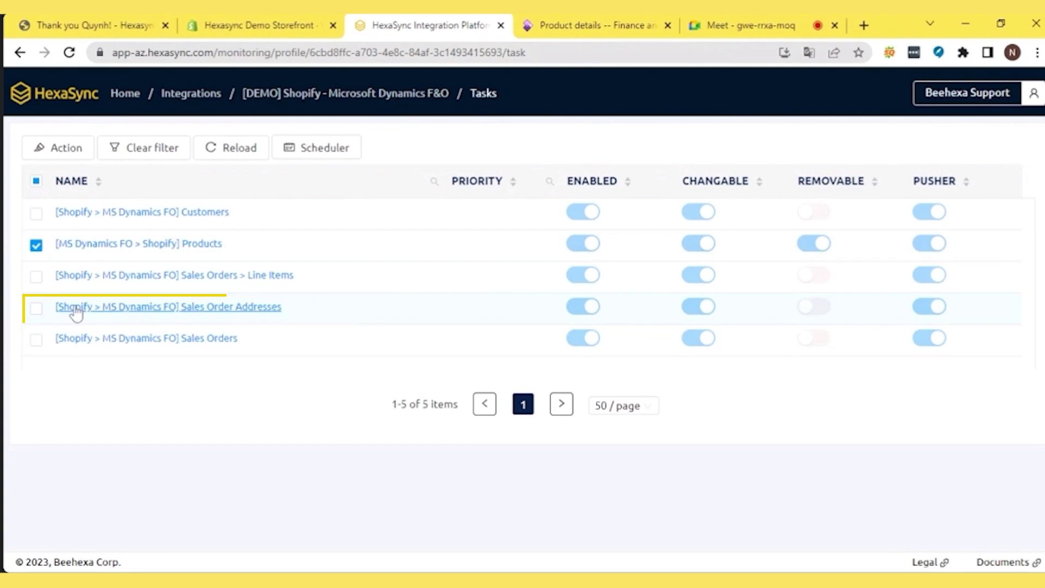
pyautogui.click(188, 308)
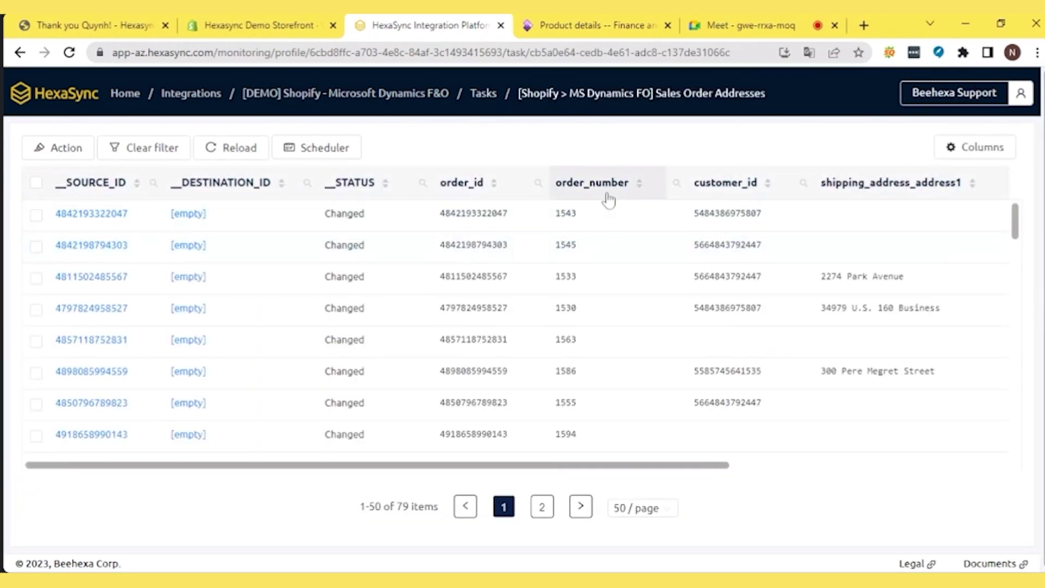
pyautogui.click(256, 25)
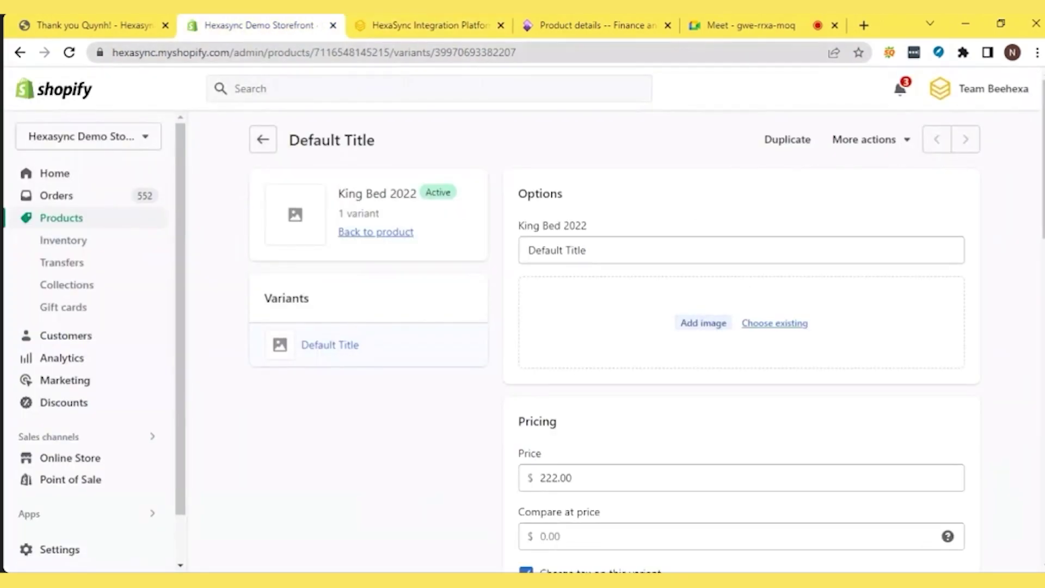
pyautogui.click(125, 30)
pyautogui.scroll(5, 197, 234)
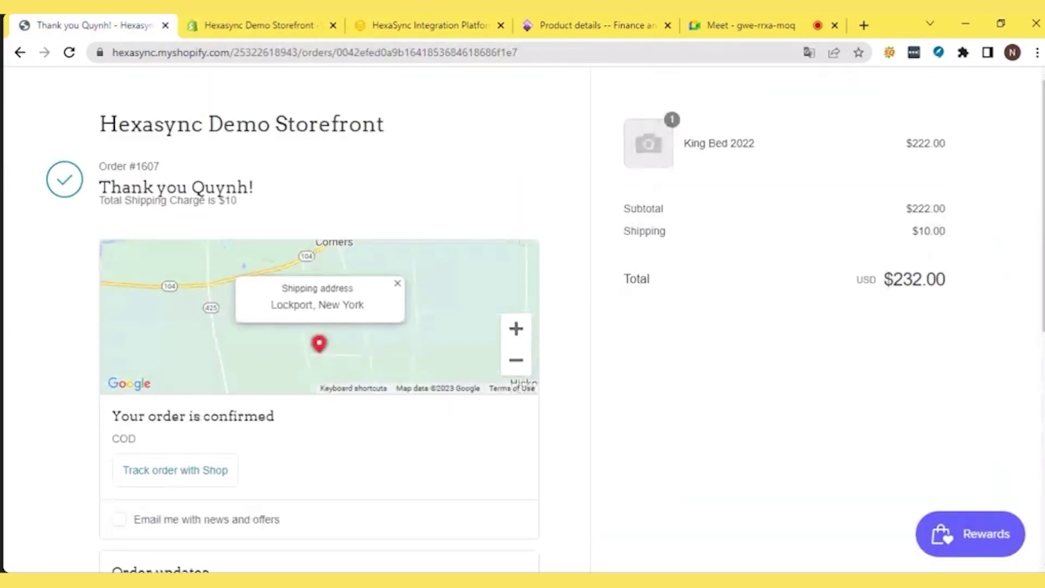
pyautogui.moveTo(129, 166); pyautogui.dragTo(153, 166)
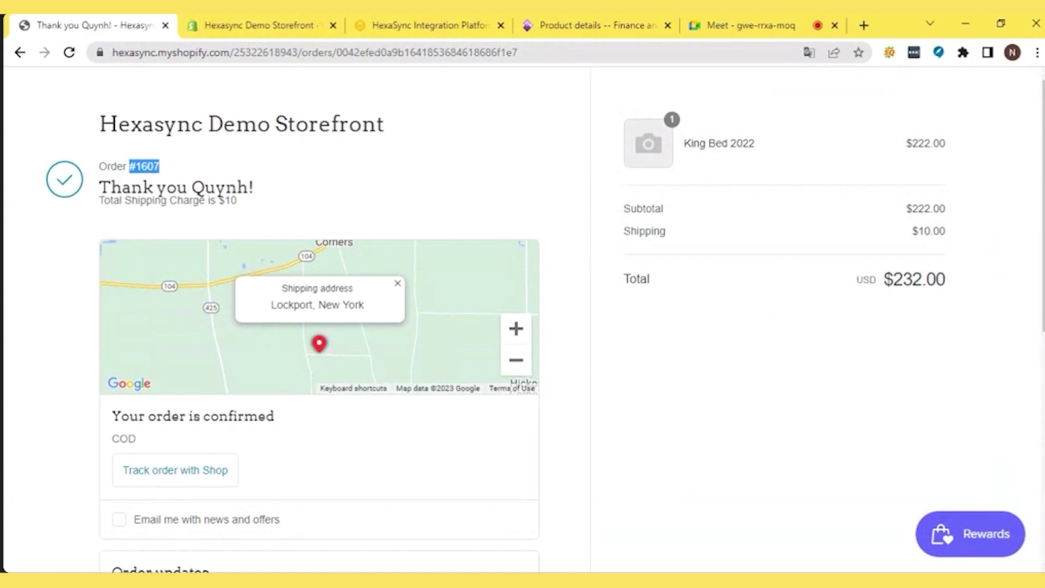
pyautogui.click(430, 25)
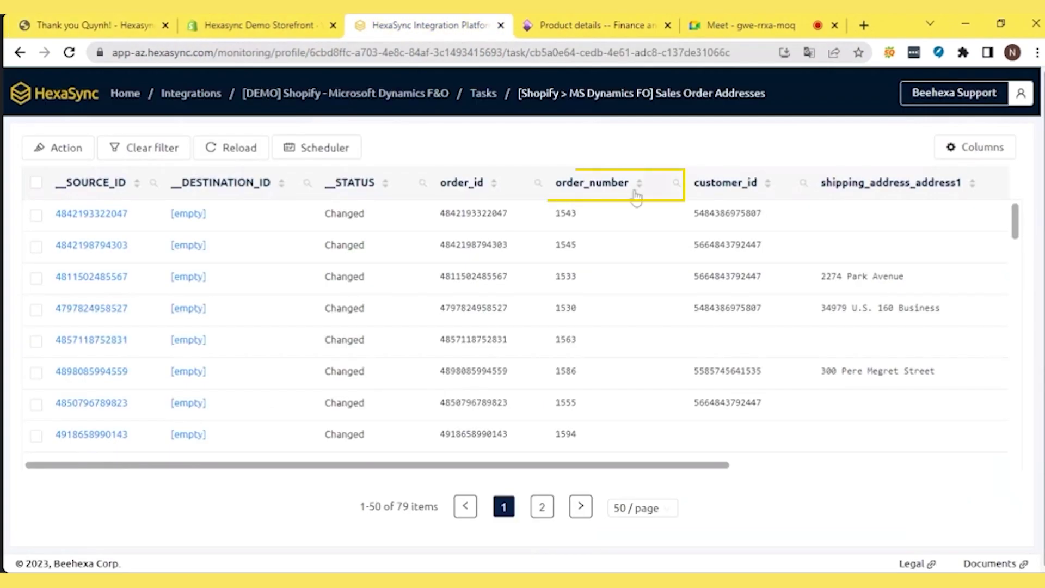
pyautogui.click(677, 184)
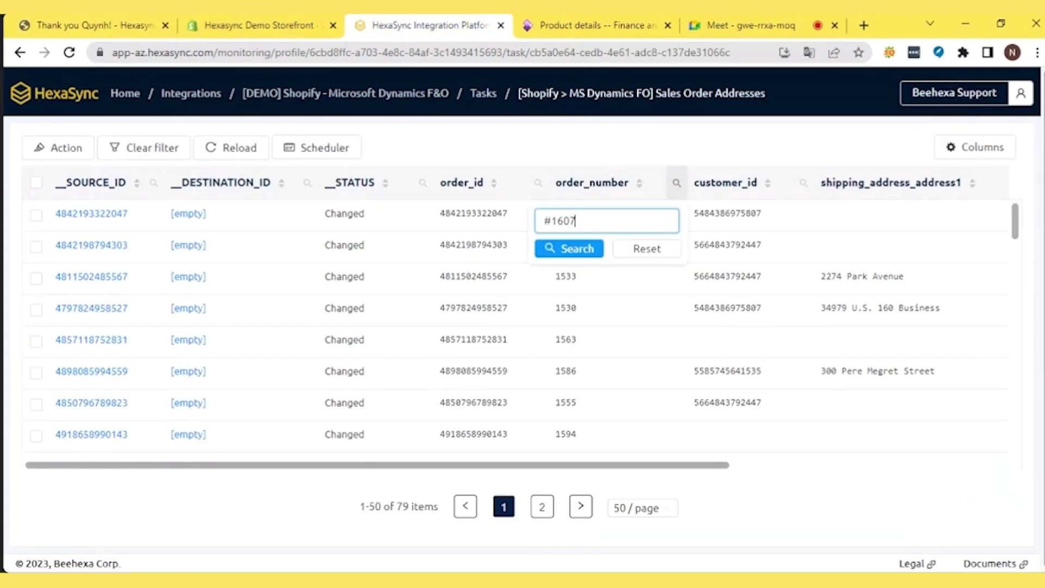
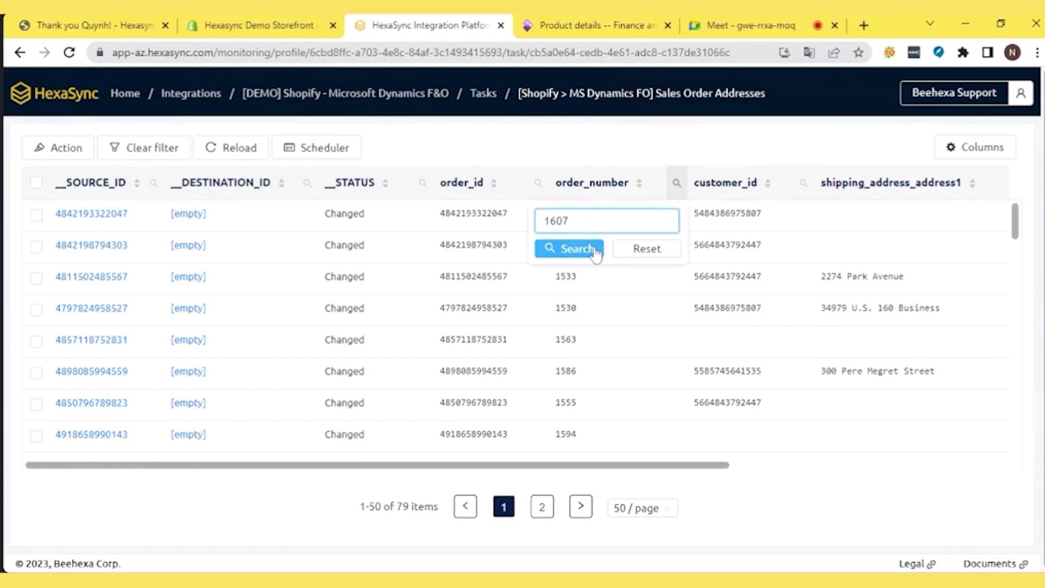
pyautogui.click(600, 250)
pyautogui.moveTo(651, 240)
pyautogui.mouseDown()
pyautogui.moveTo(989, 254)
pyautogui.moveTo(620, 252)
pyautogui.mouseUp()
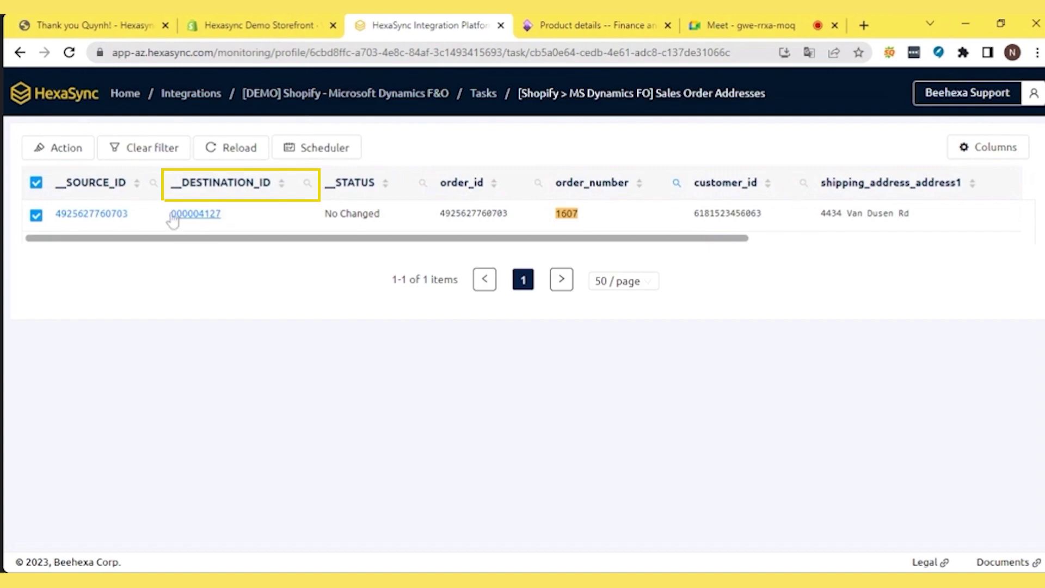
# - Note address destination ID 000004127 and open the Sales Orders sync records
pyautogui.moveTo(171, 213); pyautogui.dragTo(350, 243)
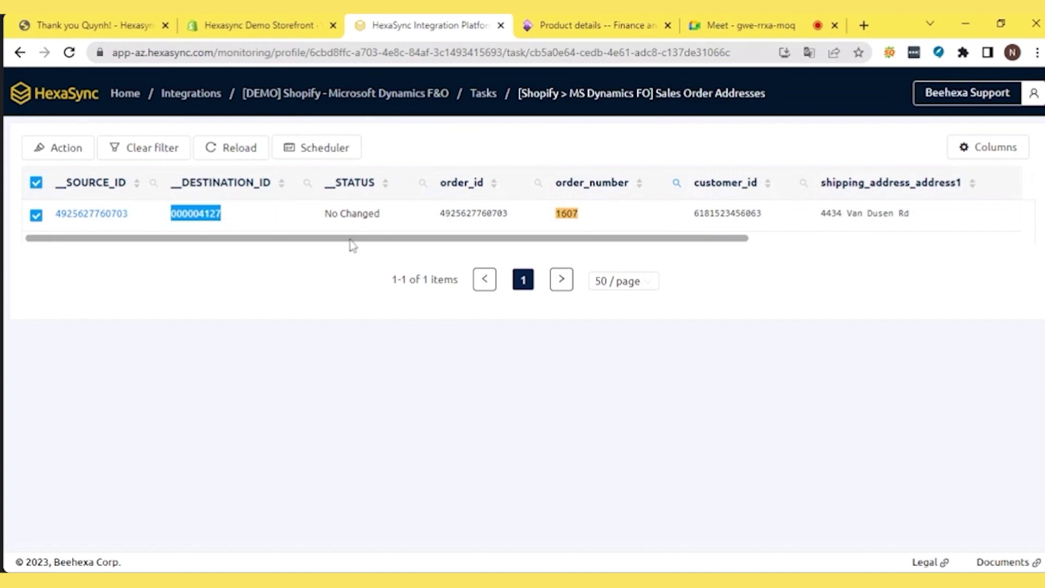
pyautogui.click(476, 99)
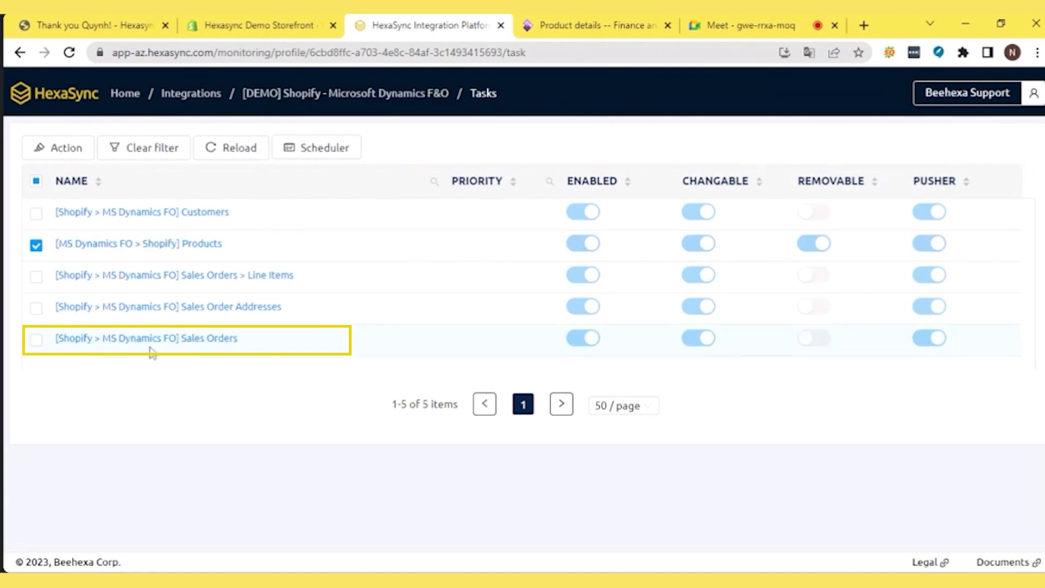
pyautogui.click(35, 340)
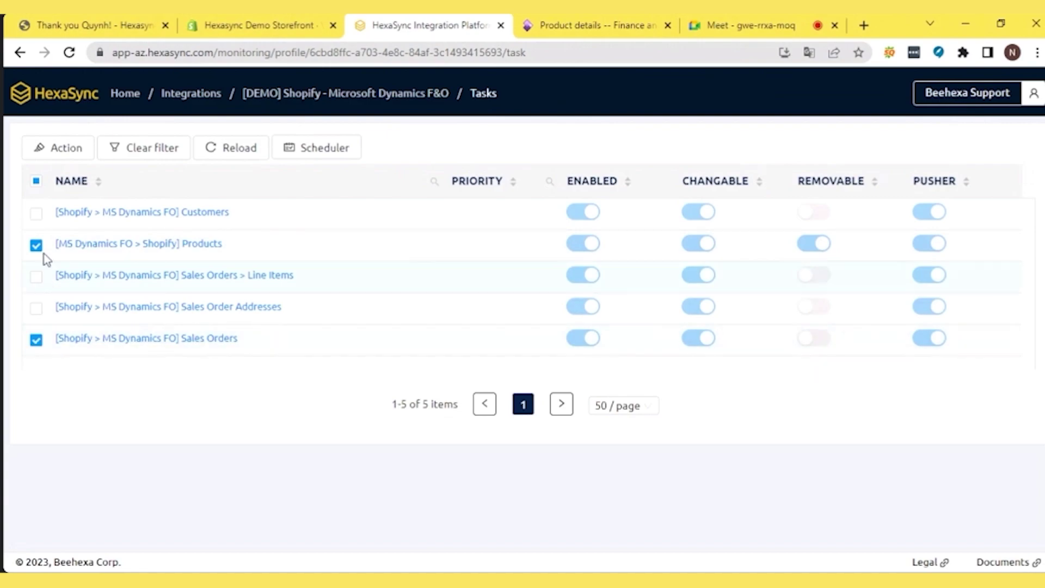
pyautogui.click(39, 248)
pyautogui.click(79, 342)
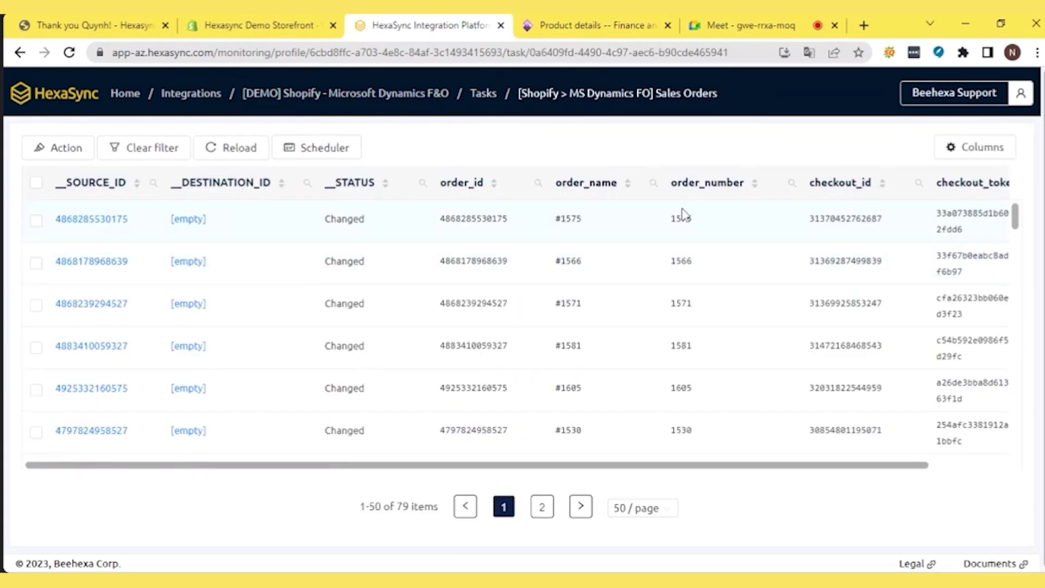
pyautogui.click(653, 184)
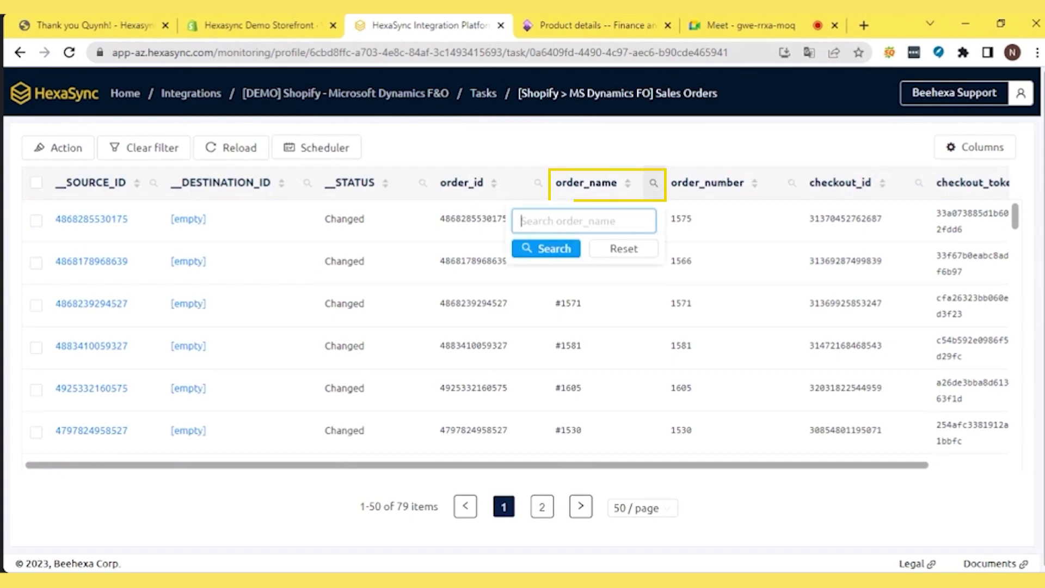
pyautogui.click(550, 249)
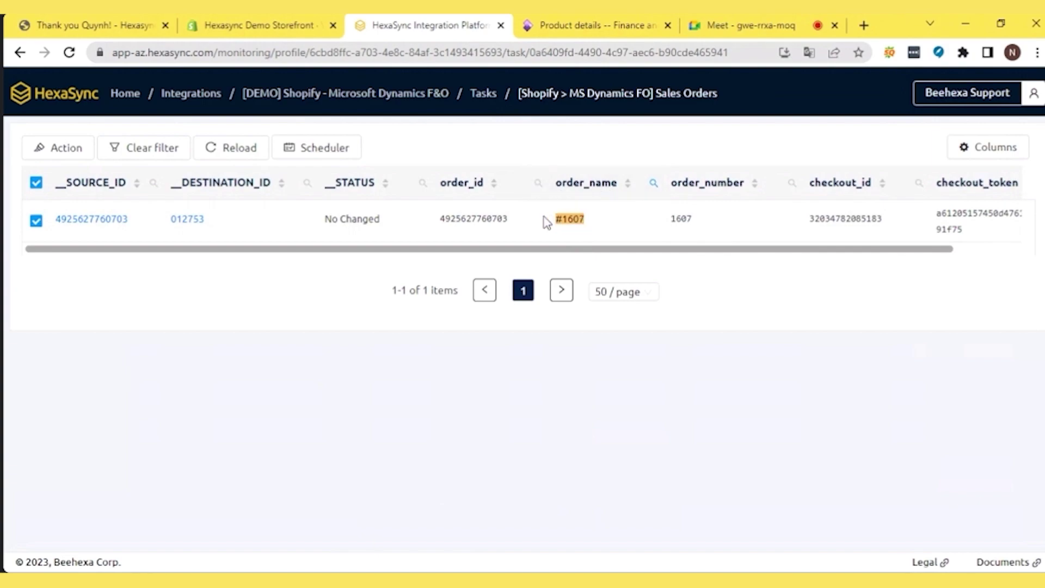
pyautogui.moveTo(546, 220); pyautogui.dragTo(589, 234)
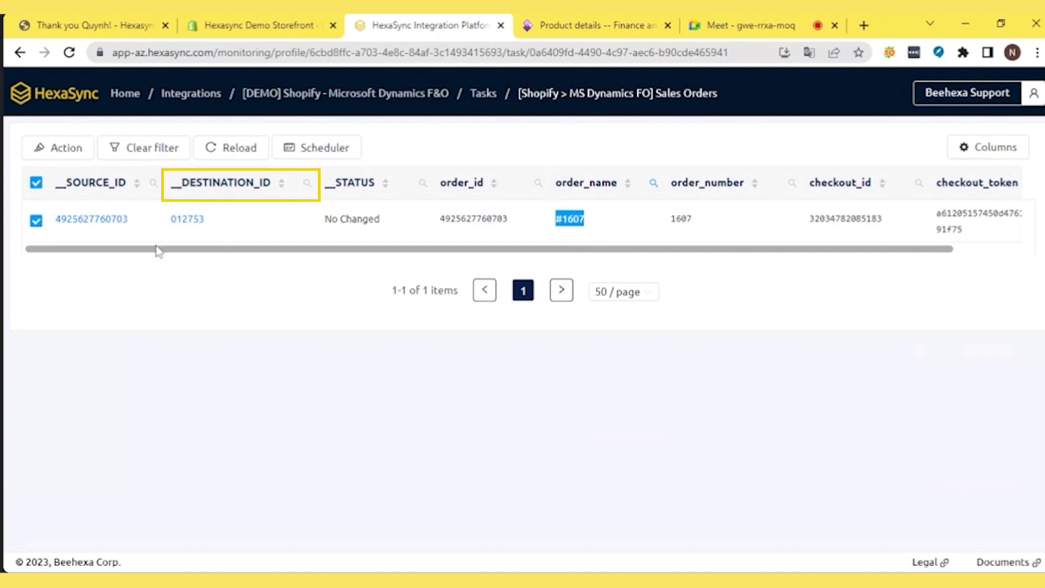
pyautogui.moveTo(158, 226); pyautogui.dragTo(221, 231)
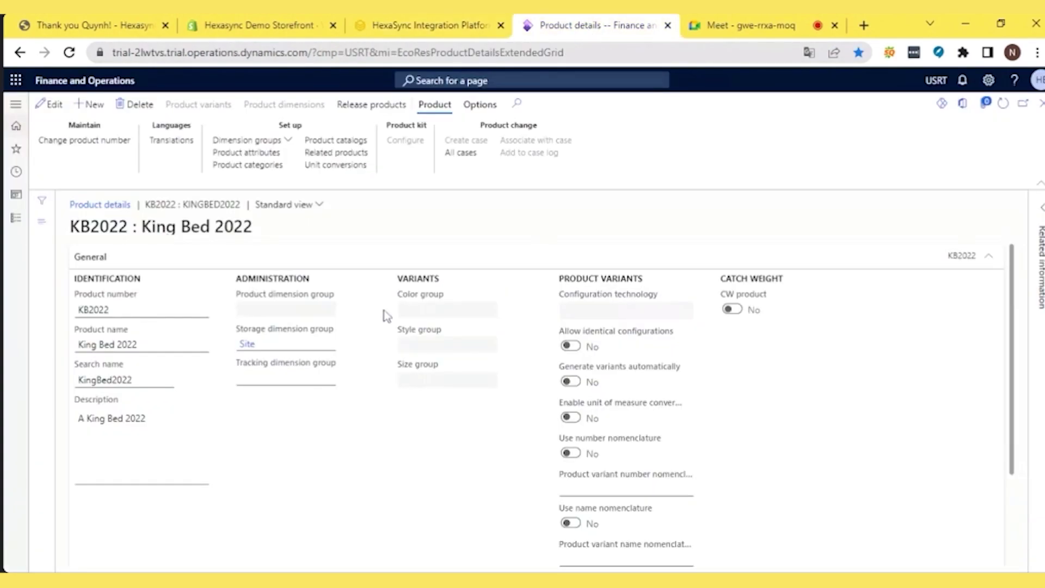
pyautogui.click(16, 104)
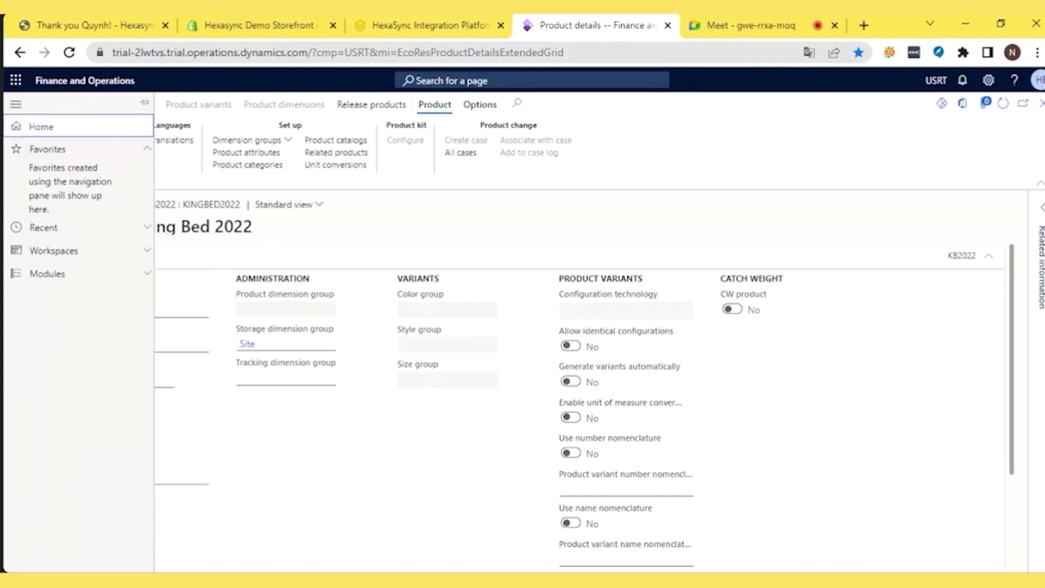
pyautogui.click(139, 228)
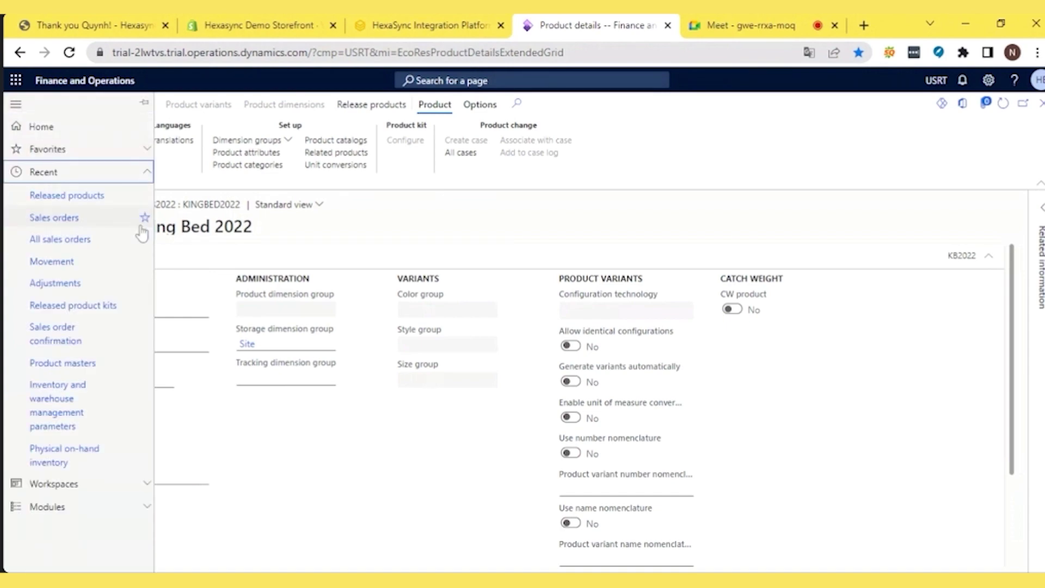
pyautogui.click(54, 217)
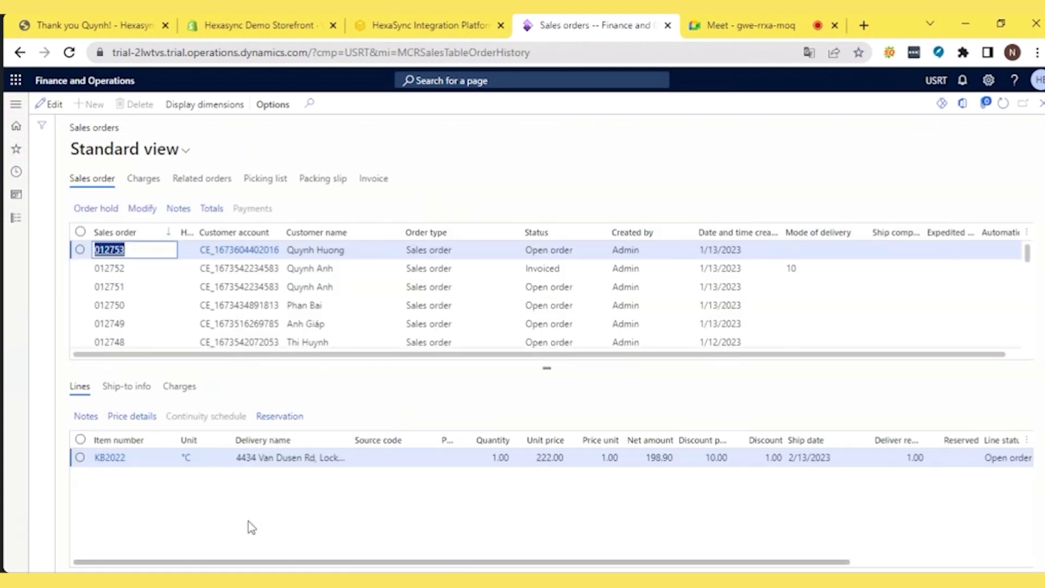
pyautogui.moveTo(131, 250)
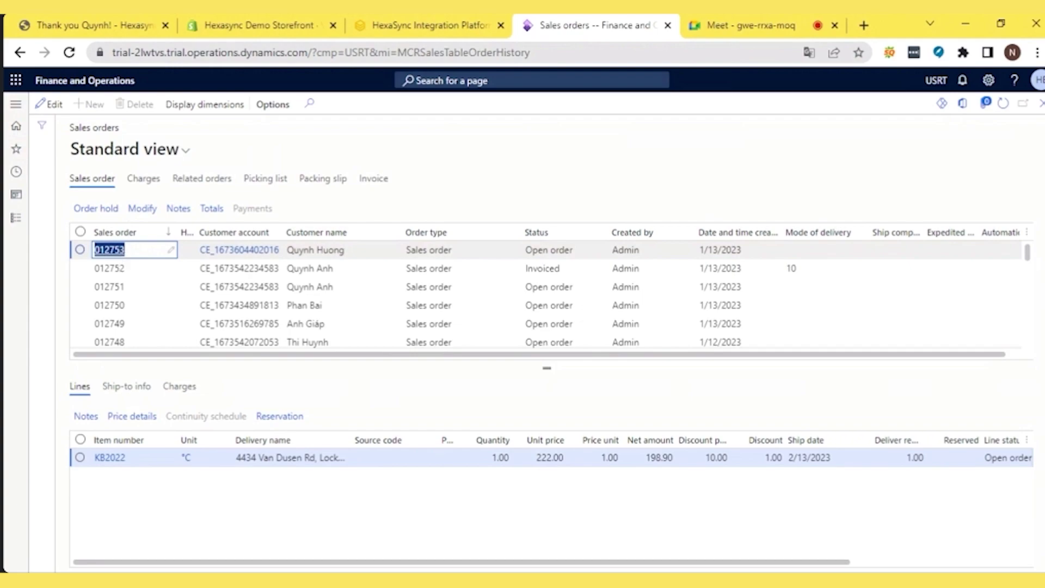
pyautogui.click(405, 32)
pyautogui.hotkey('ctrl', 'Tab')
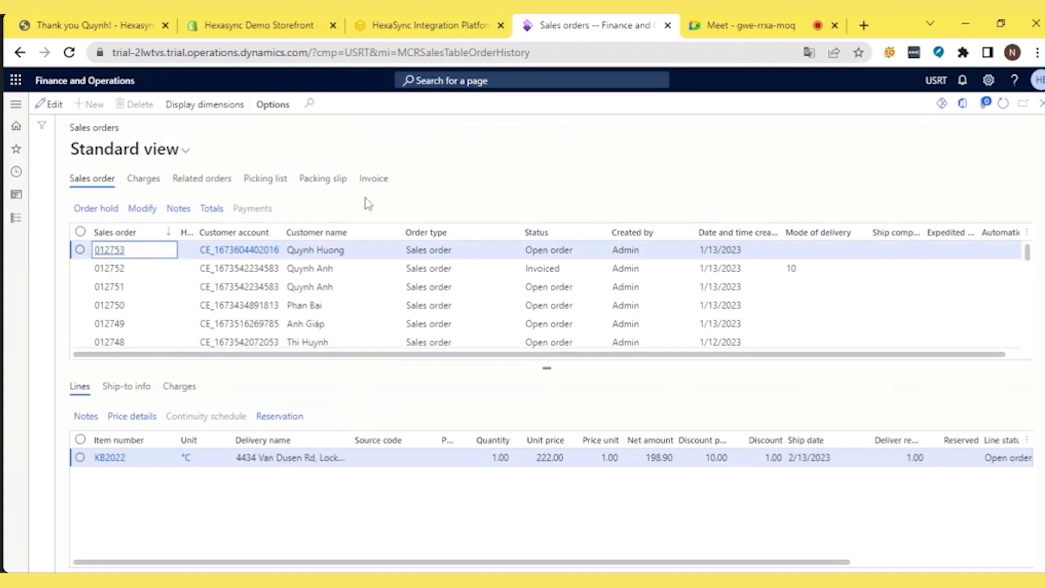
pyautogui.click(112, 252)
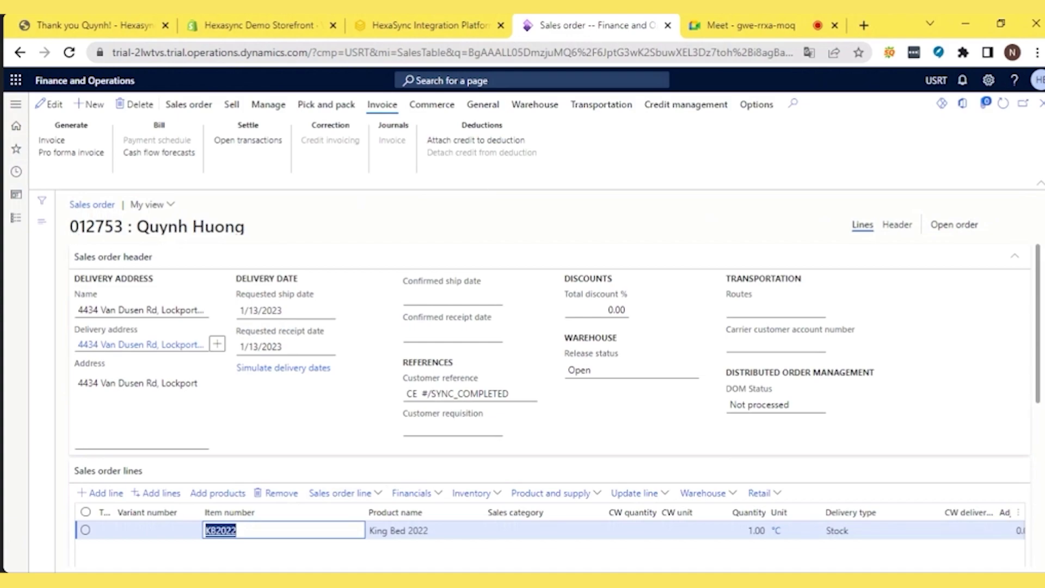
pyautogui.moveTo(70, 227); pyautogui.dragTo(244, 227)
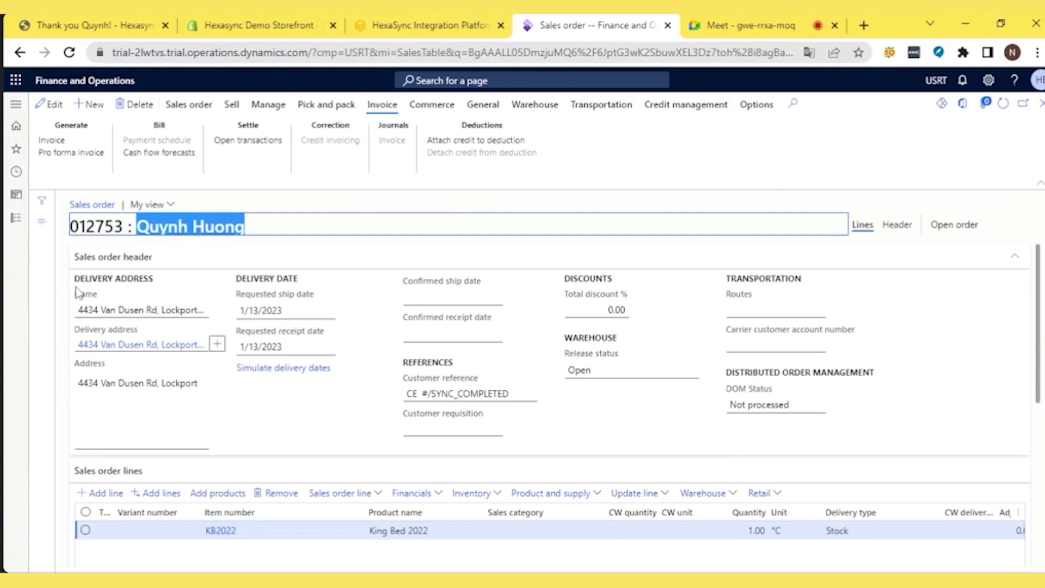
pyautogui.moveTo(76, 293); pyautogui.dragTo(157, 279)
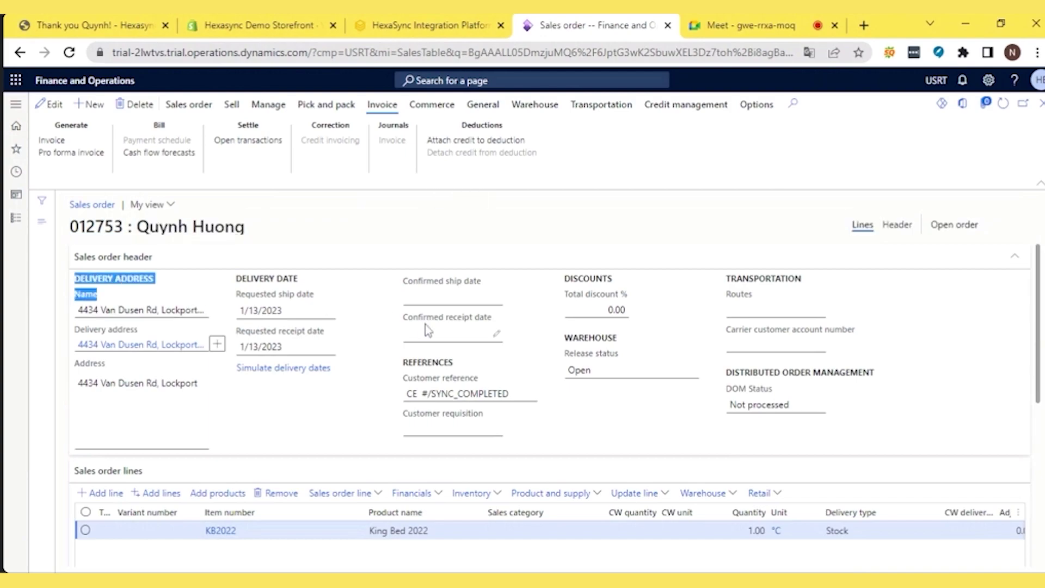
pyautogui.scroll(-3, 426, 324)
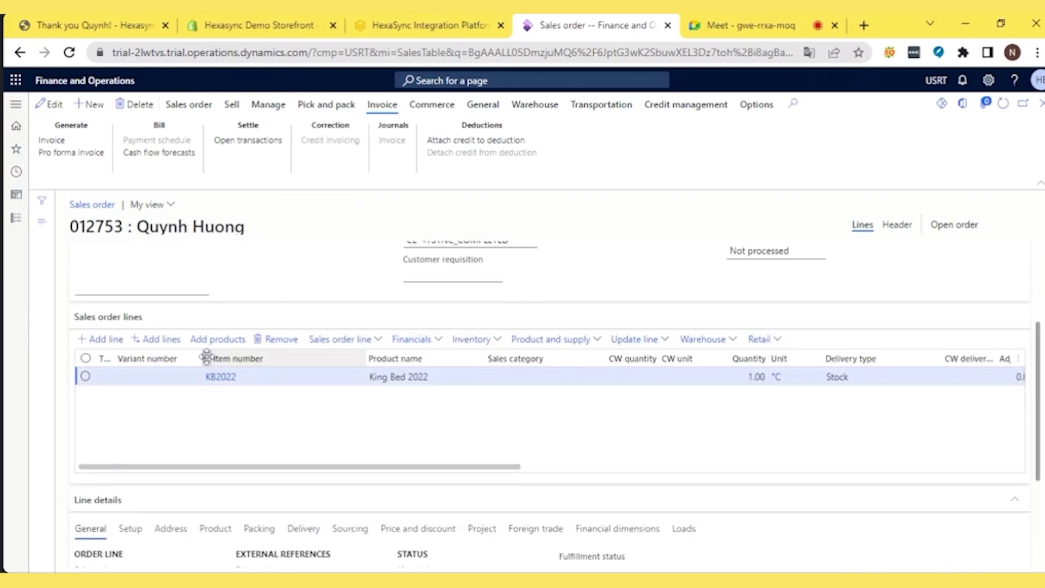